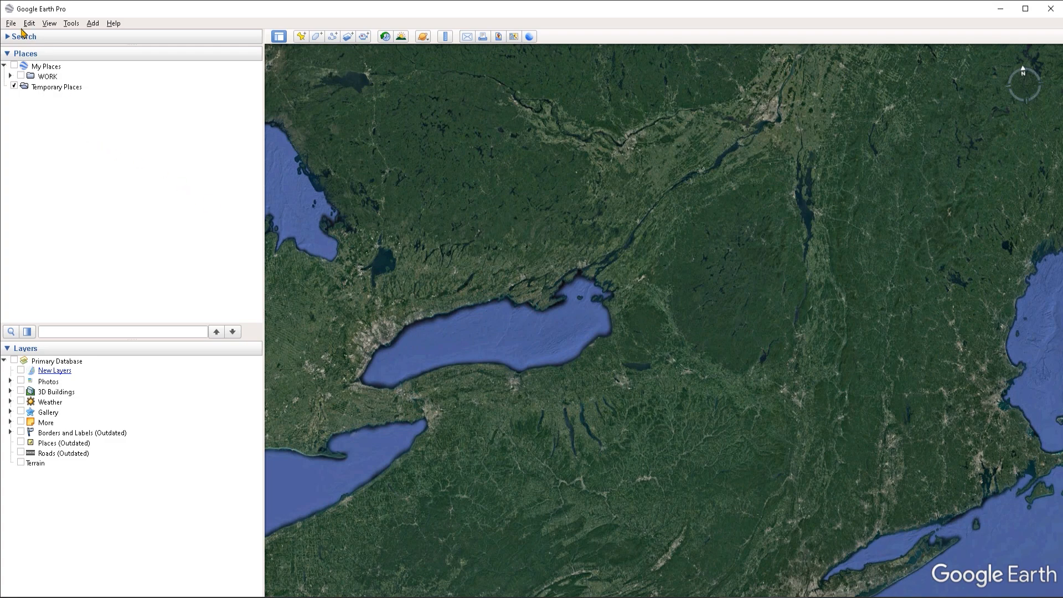
# Step: Import the ESRI Shape file Forestry.shp from the Shapefile folder and choose to apply a style template to its features
pyautogui.click(12, 24)
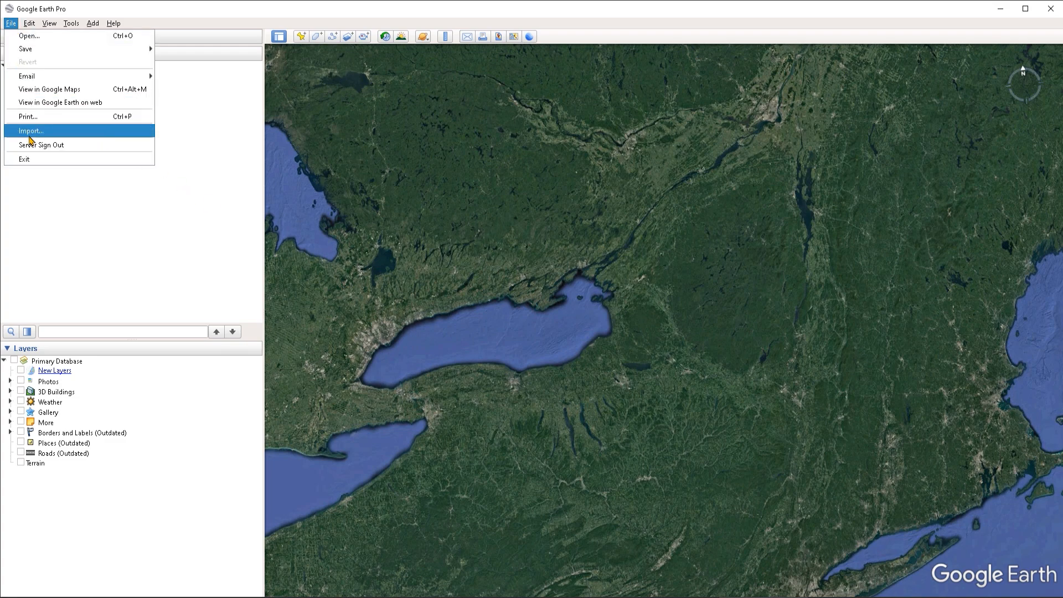
pyautogui.click(63, 132)
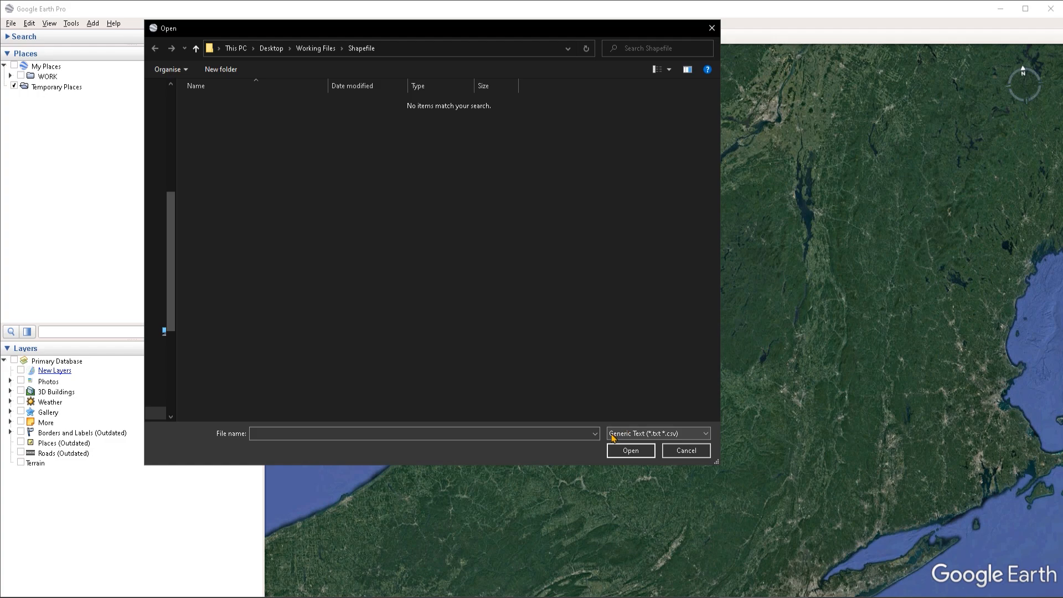
pyautogui.click(650, 435)
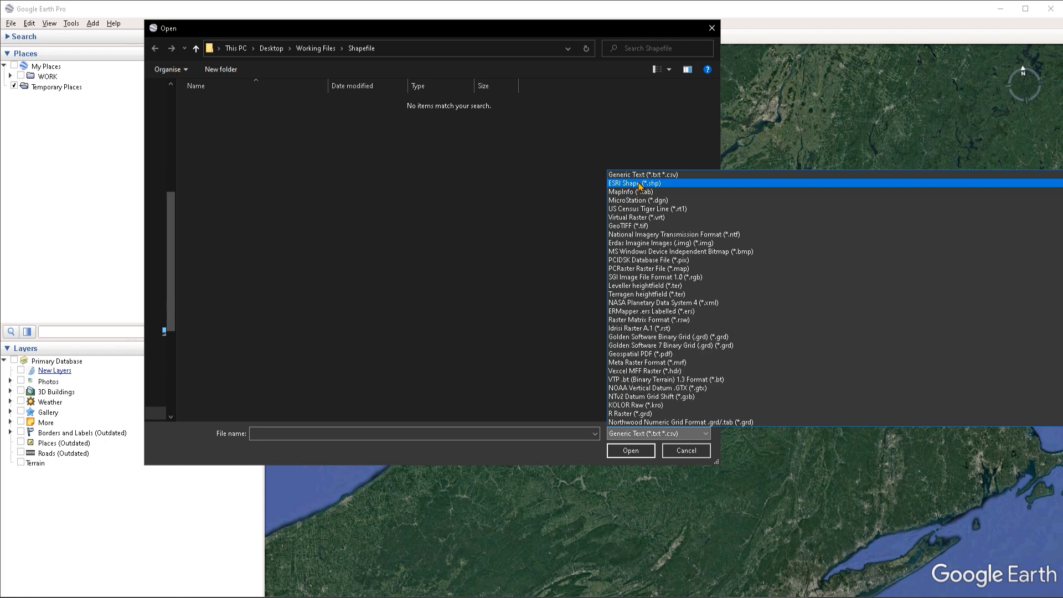
pyautogui.click(649, 189)
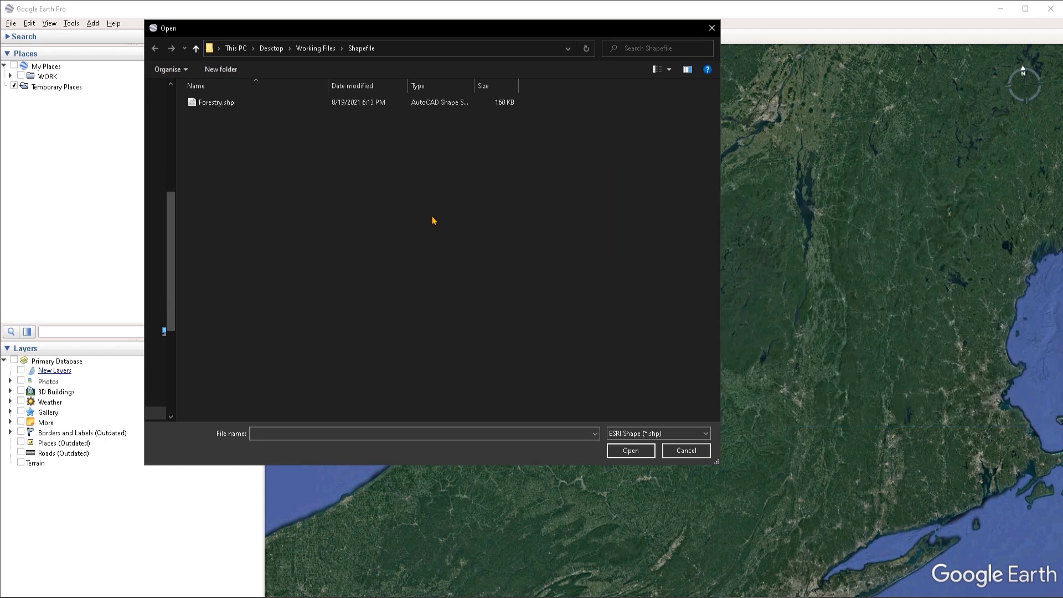
pyautogui.click(227, 106)
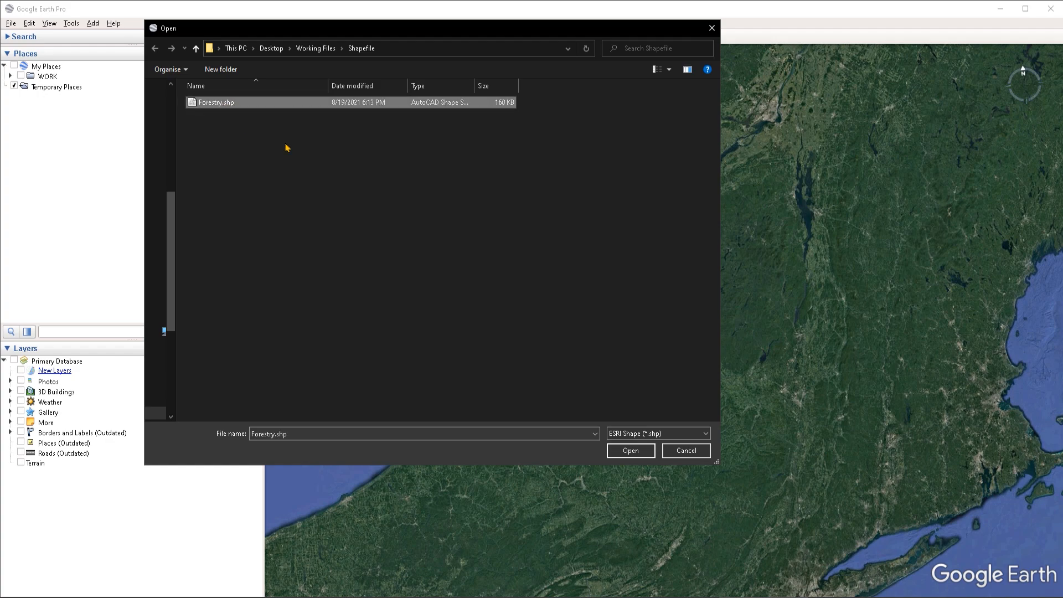
pyautogui.click(629, 455)
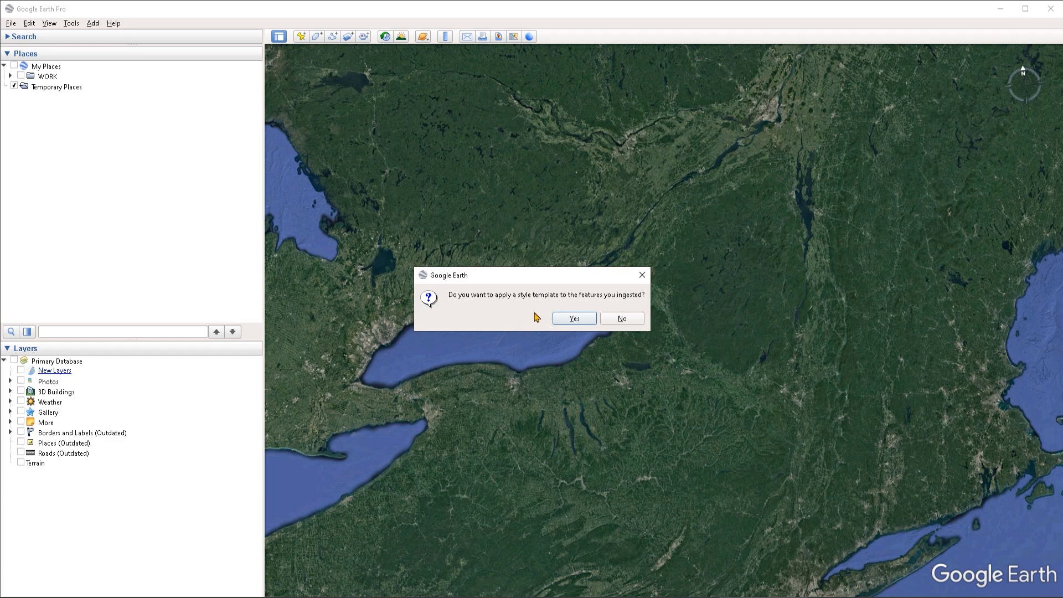
pyautogui.click(576, 320)
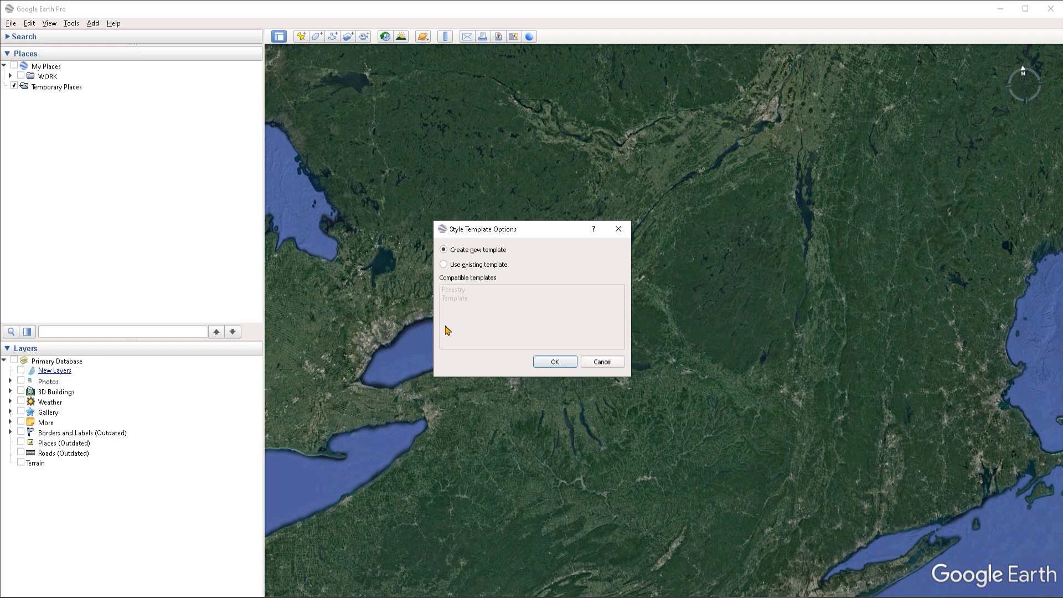
pyautogui.click(444, 265)
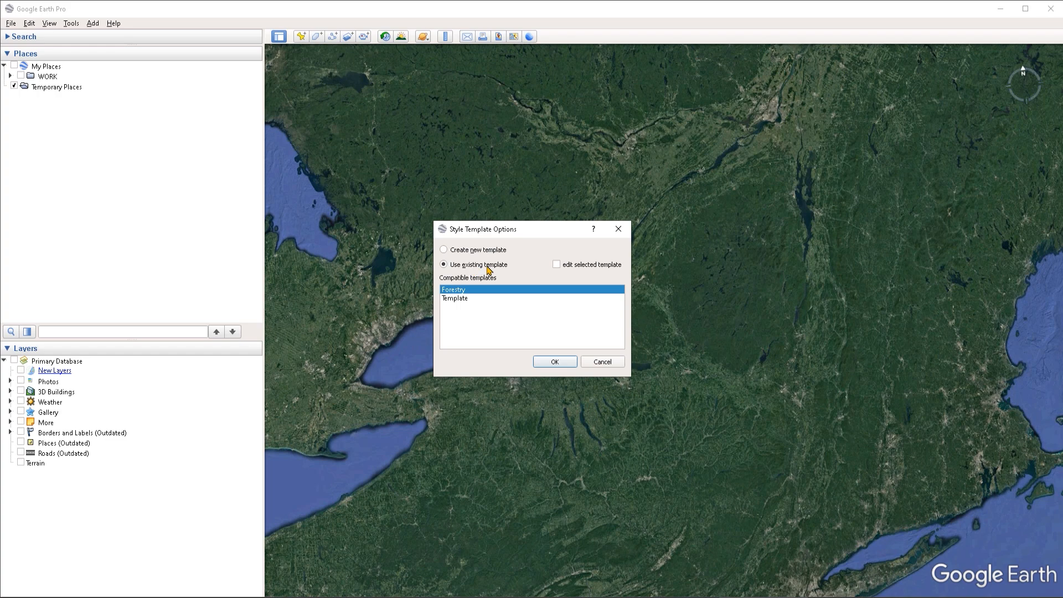
pyautogui.click(474, 300)
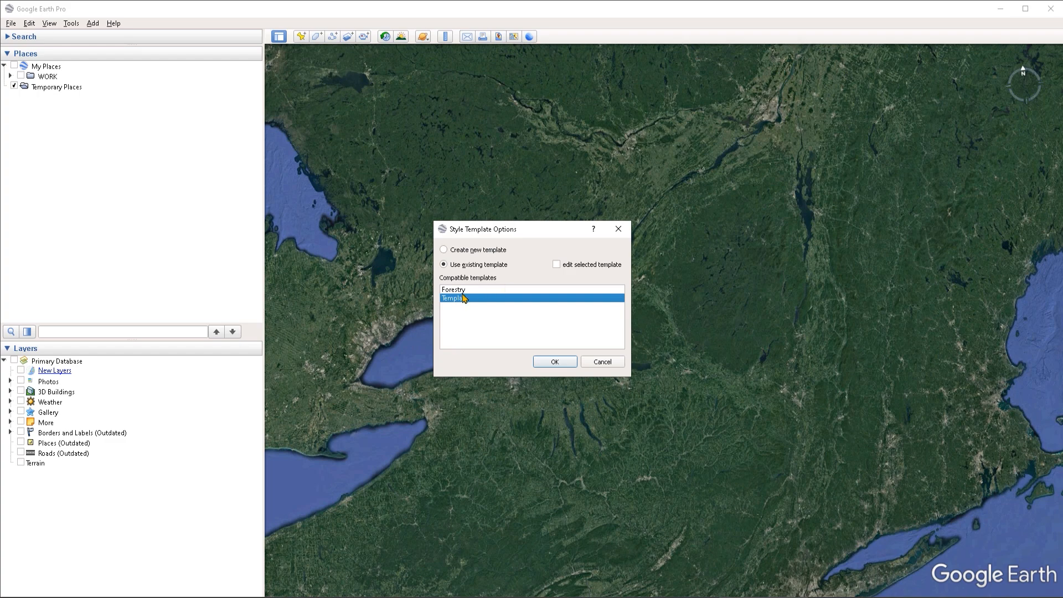
pyautogui.click(557, 265)
# Step: Create a new style template for the imported features and set its name field to Name
pyautogui.click(444, 251)
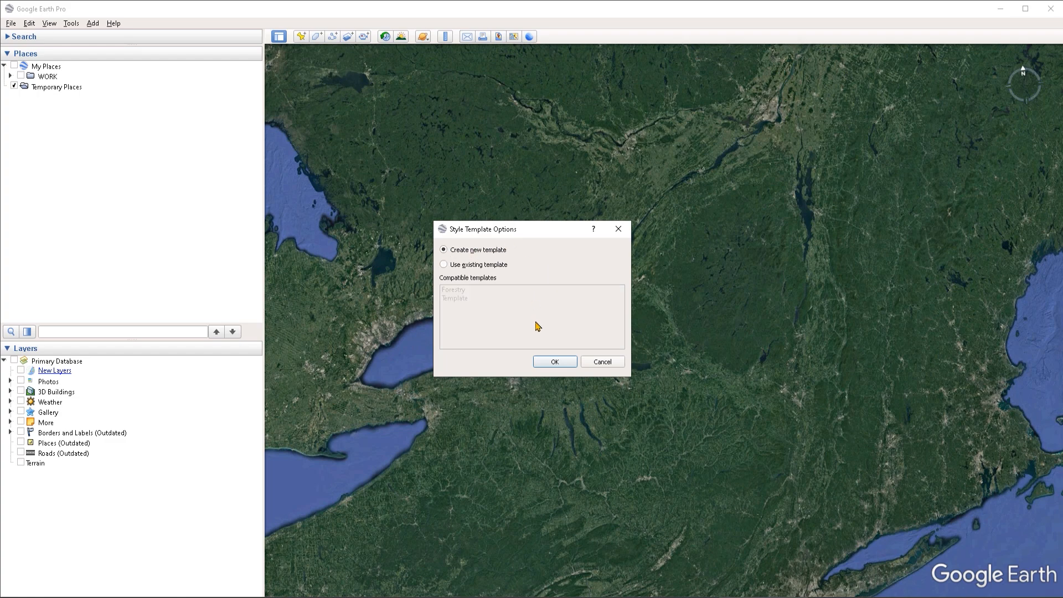
pyautogui.click(554, 362)
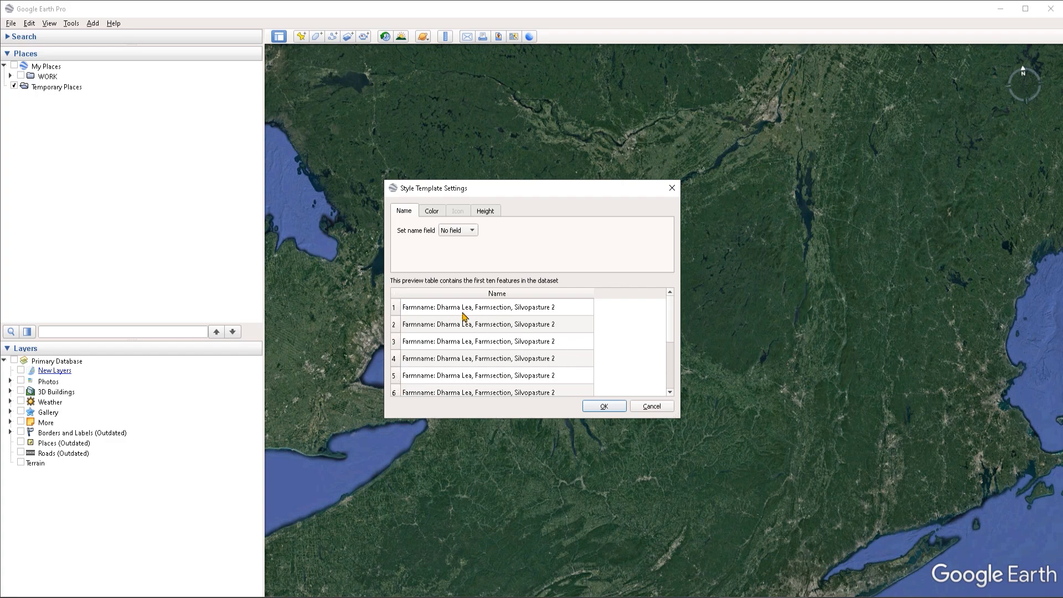
pyautogui.scroll(-2, 443, 340)
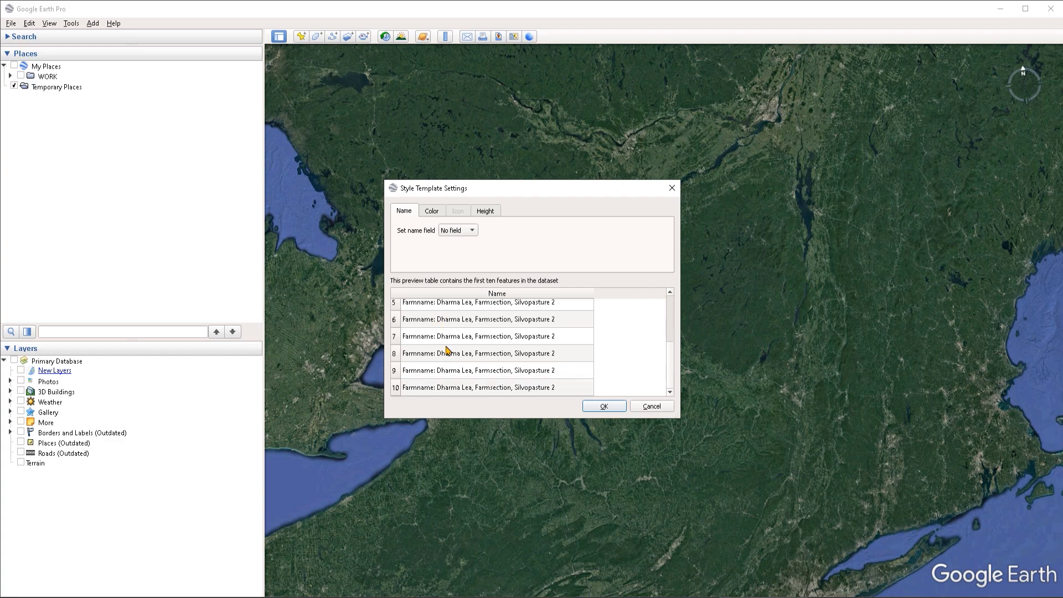
pyautogui.scroll(2, 510, 370)
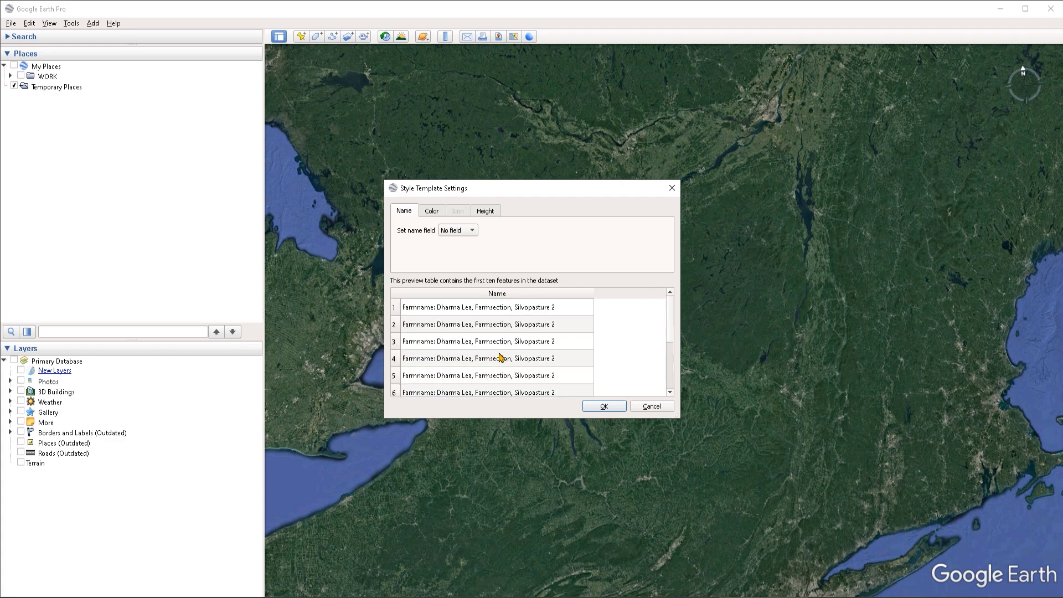
pyautogui.scroll(-2, 413, 308)
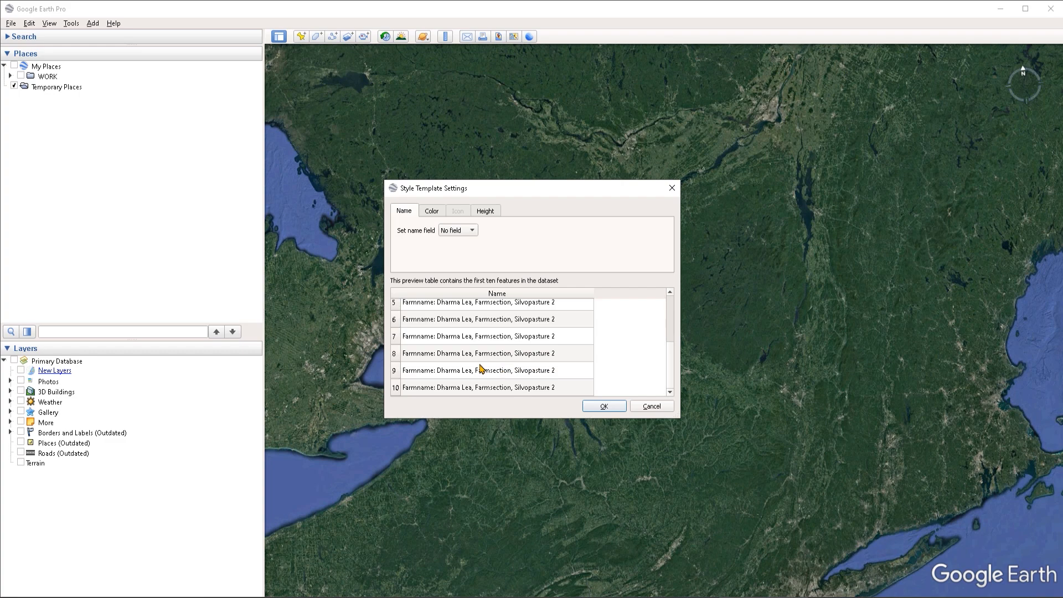
pyautogui.scroll(2, 482, 369)
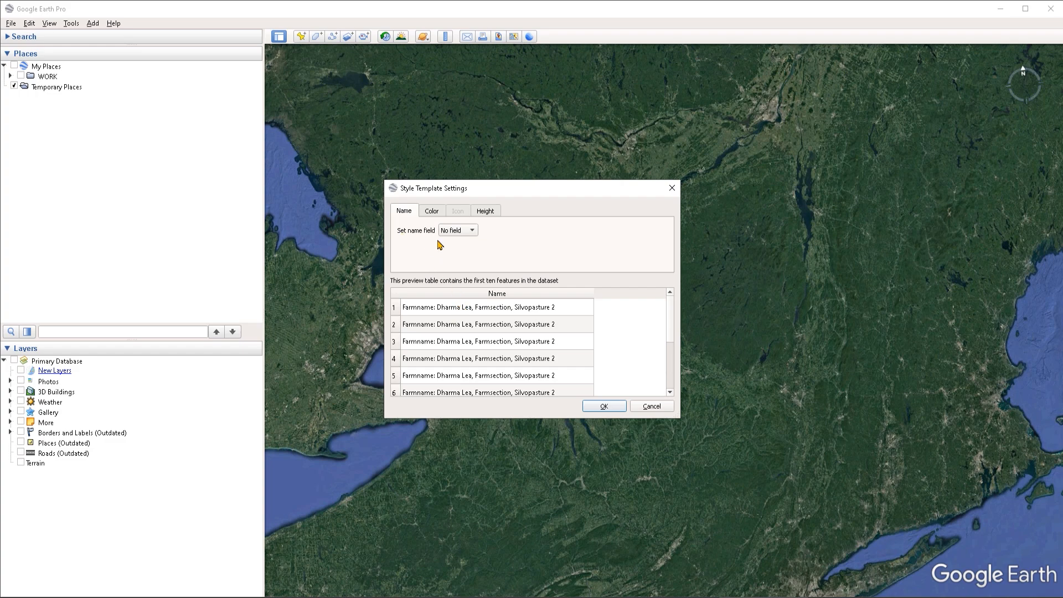
pyautogui.click(470, 233)
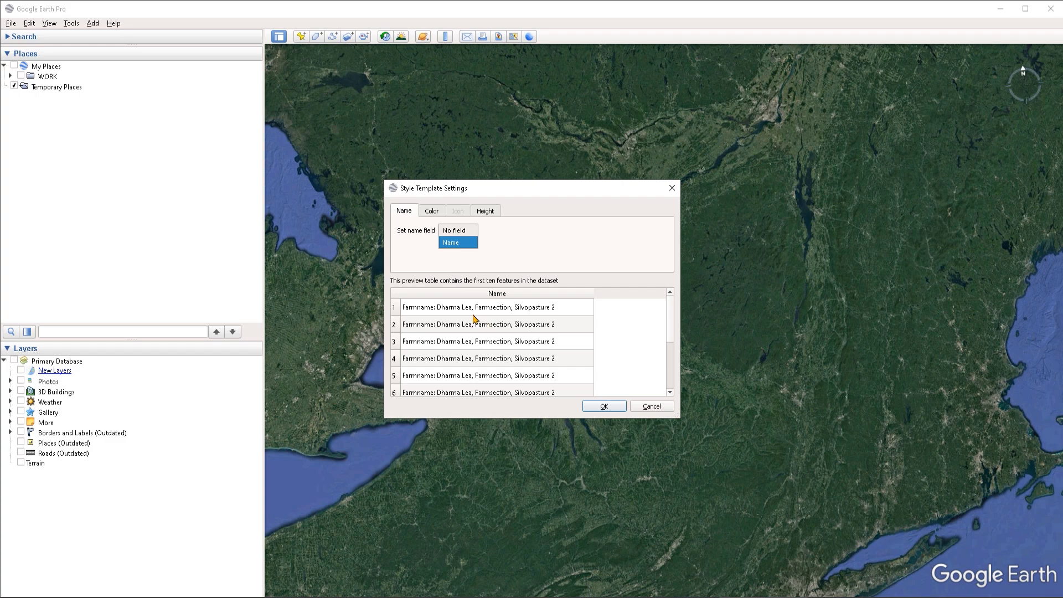
pyautogui.click(458, 245)
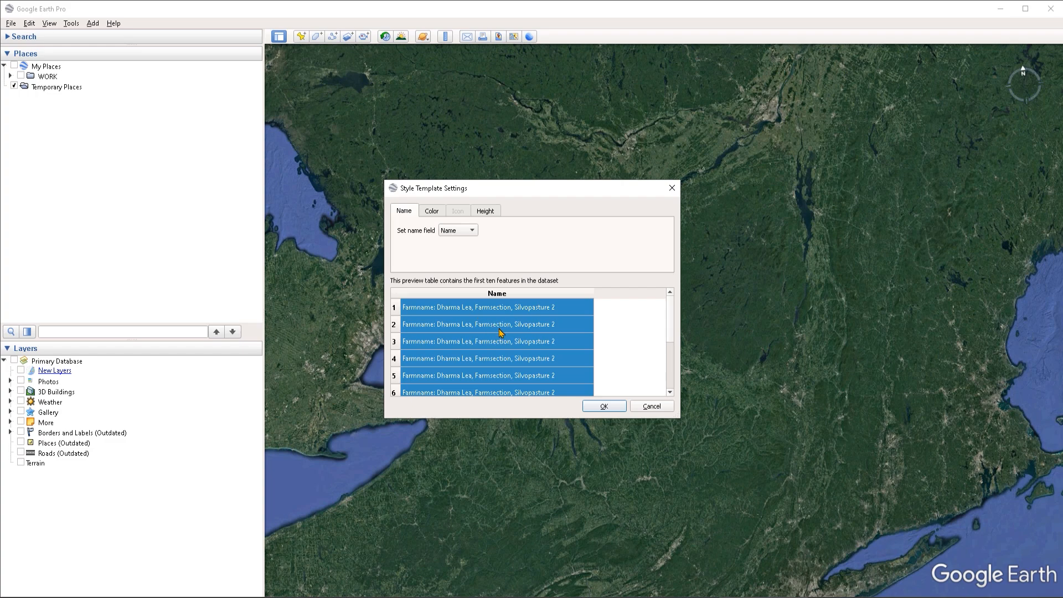
# Step: Set the style template to use a single color for all features, bright green #00ff00
pyautogui.click(432, 215)
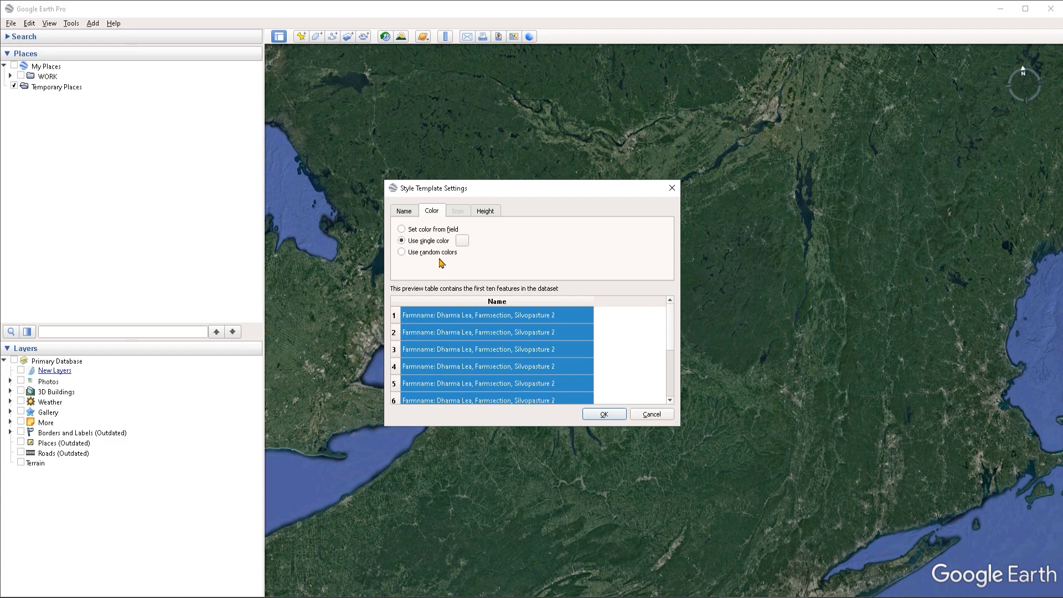
pyautogui.click(402, 231)
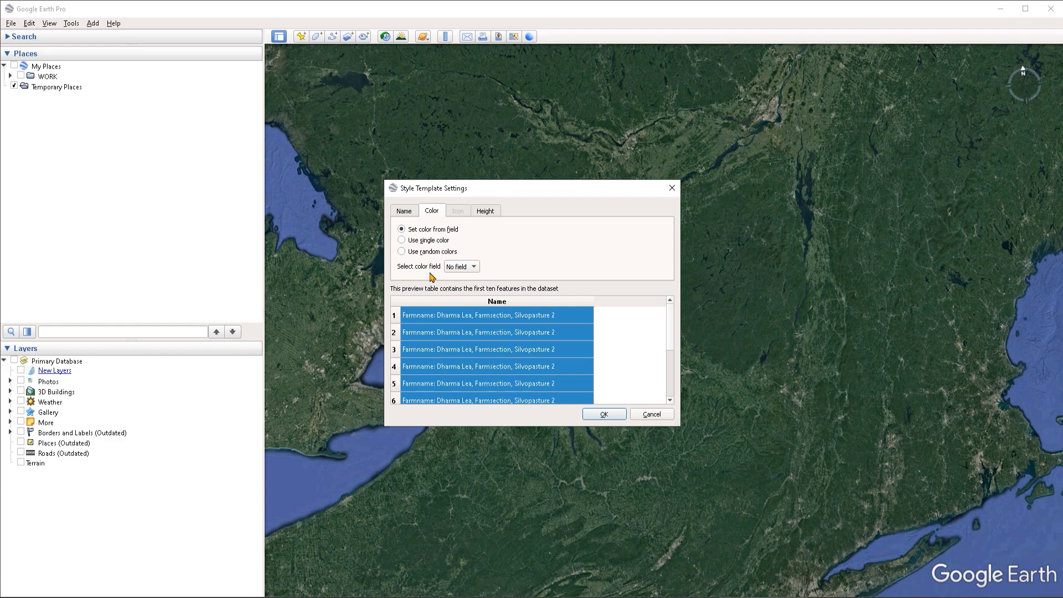
pyautogui.click(467, 268)
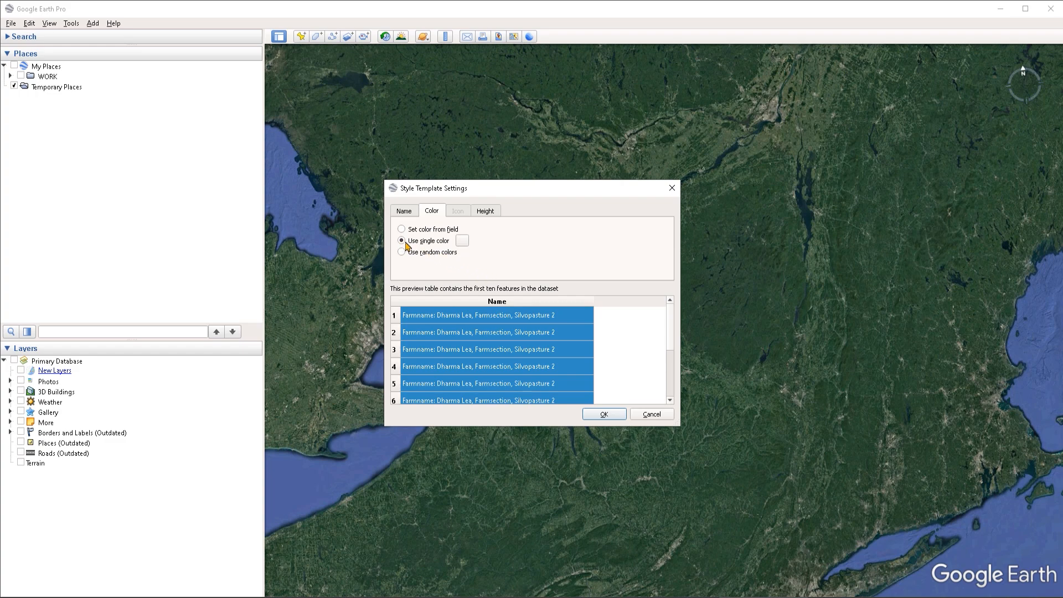
pyautogui.click(467, 244)
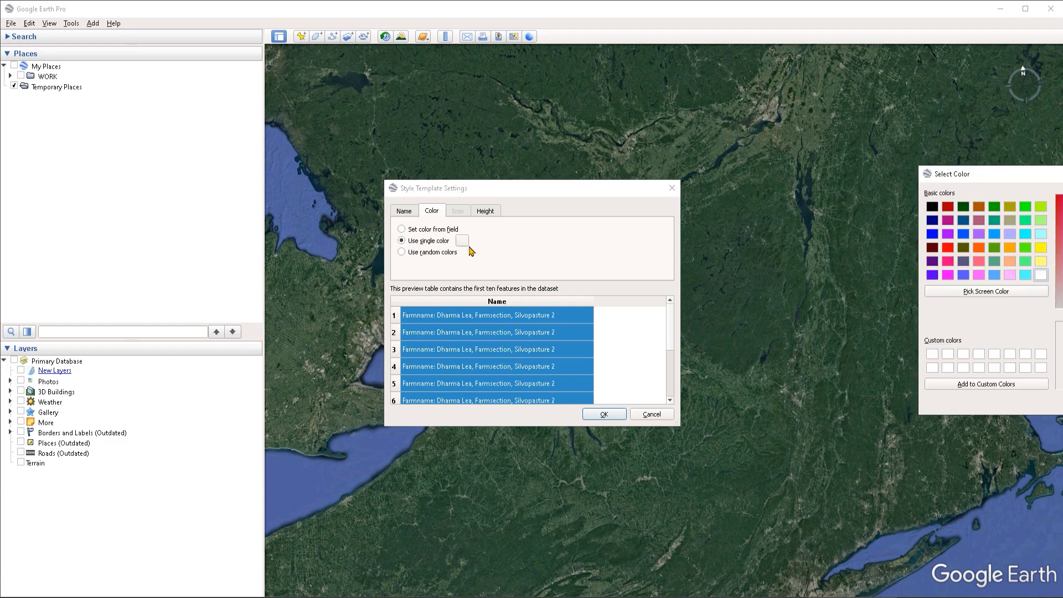
pyautogui.moveTo(955, 175); pyautogui.dragTo(656, 174)
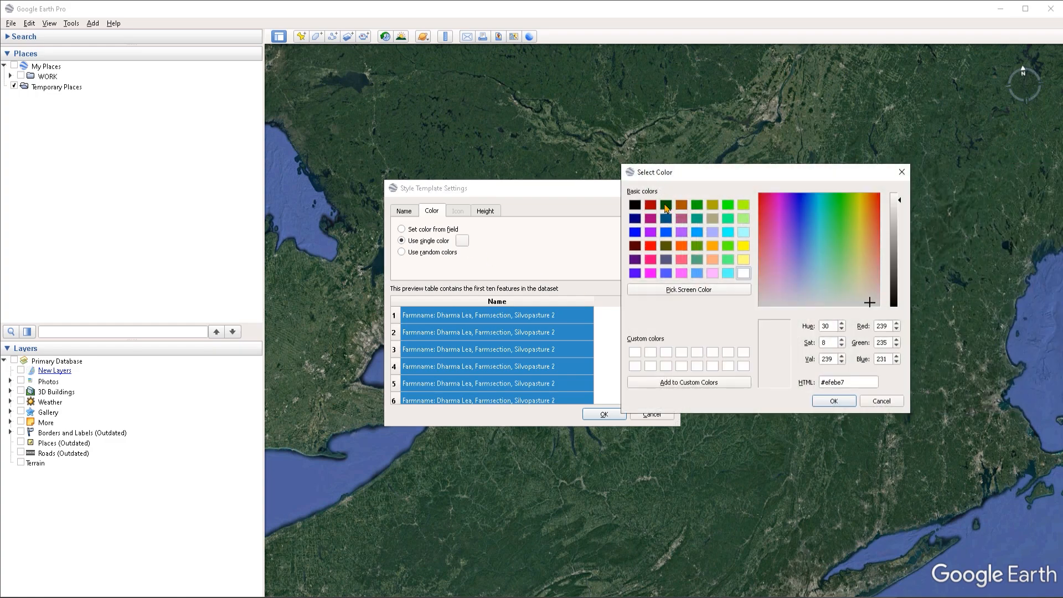
pyautogui.click(728, 204)
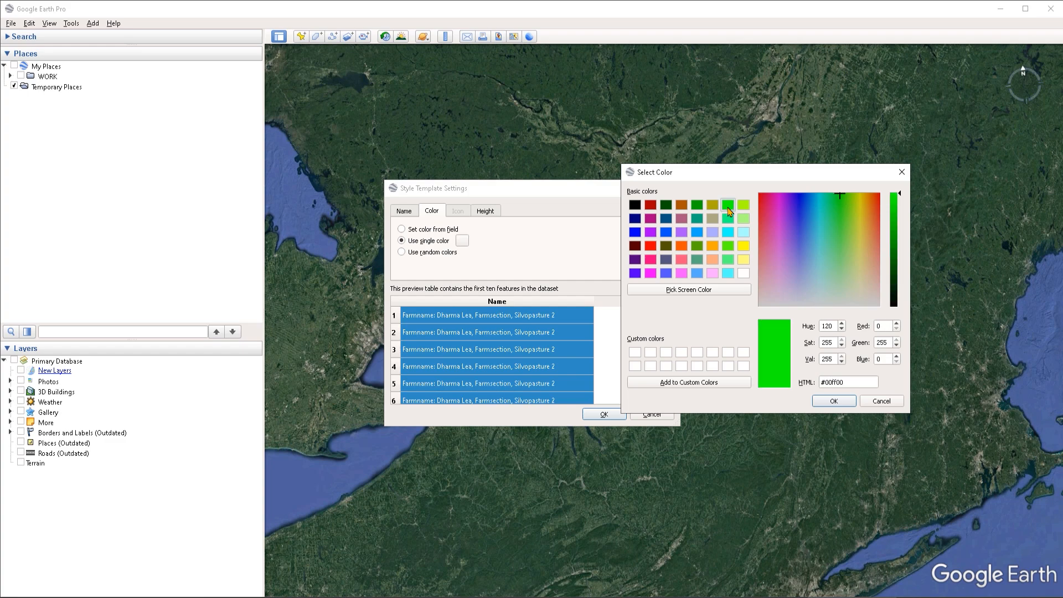
pyautogui.click(830, 406)
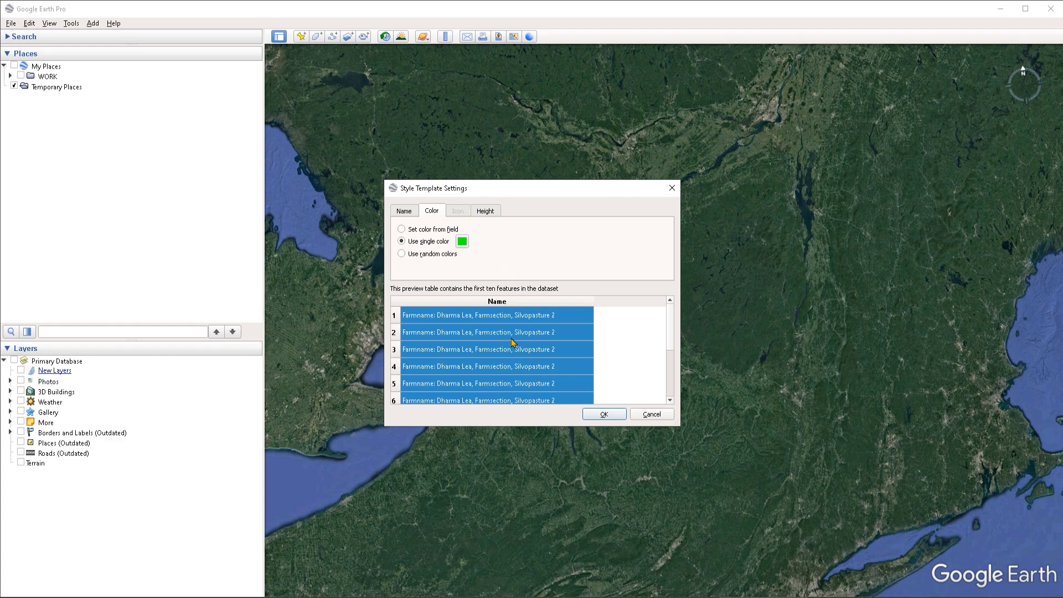
pyautogui.click(486, 213)
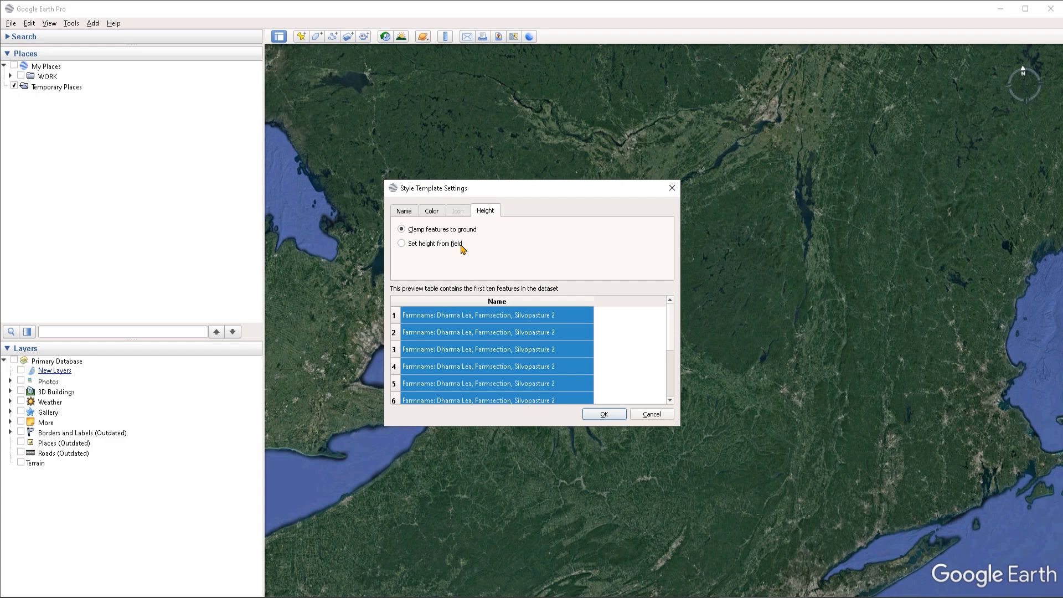
pyautogui.click(403, 245)
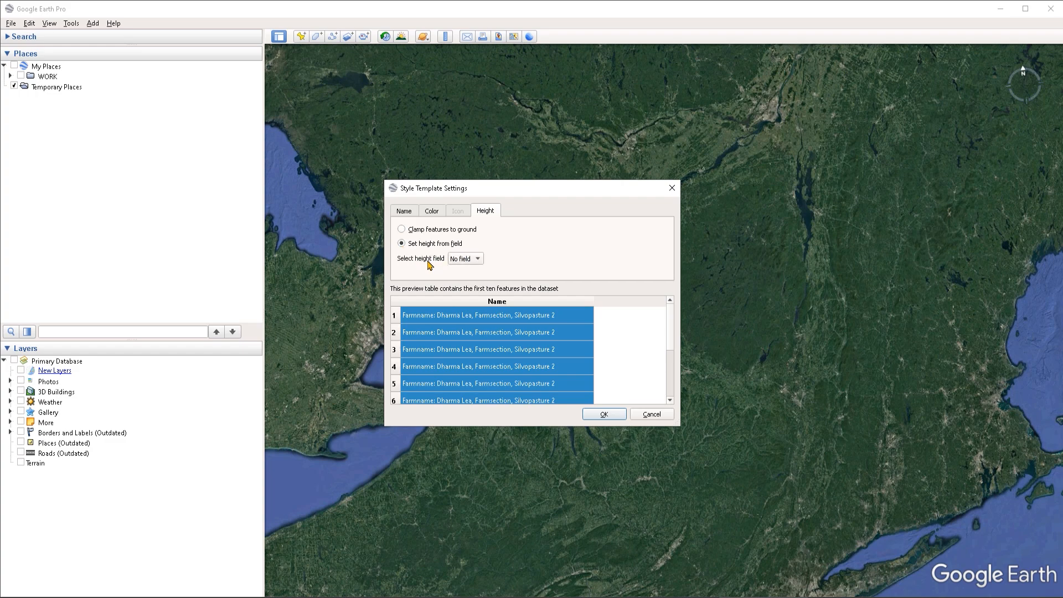
pyautogui.click(465, 259)
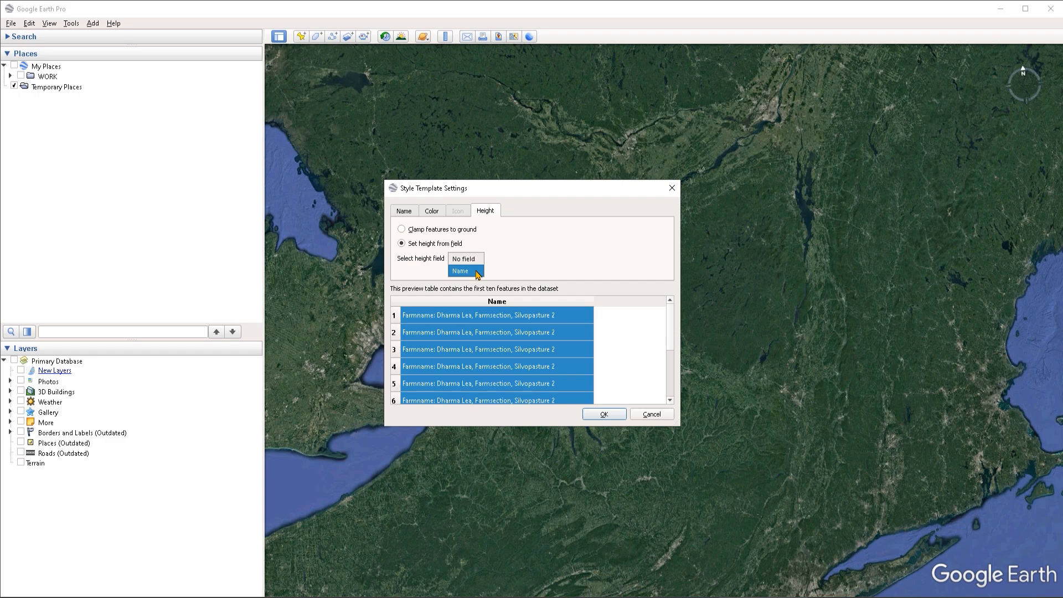
pyautogui.click(534, 263)
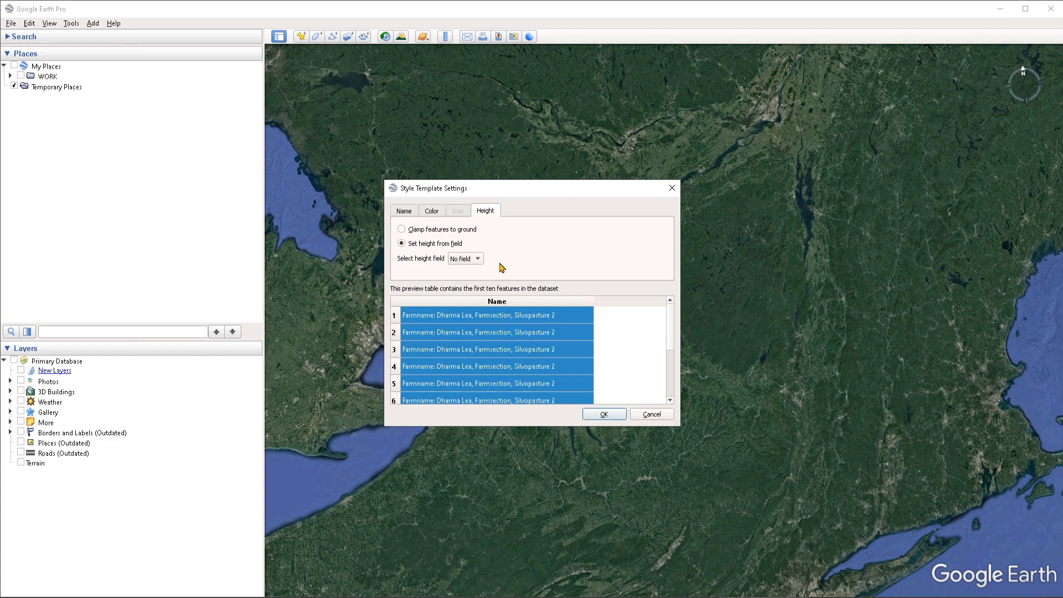
pyautogui.click(403, 230)
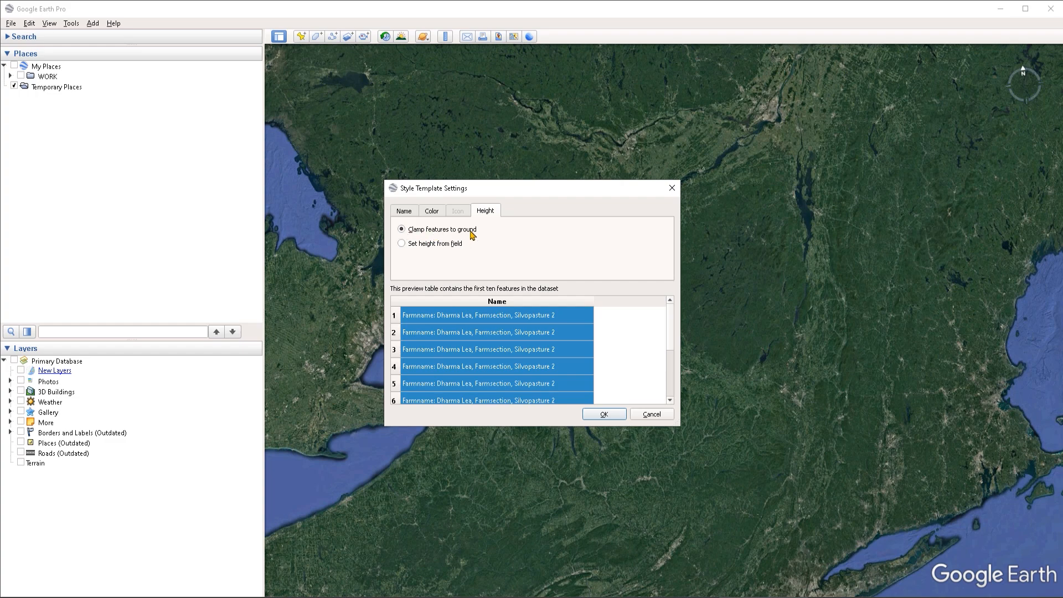
# Step: Accept the style template settings and save the template as Lines
pyautogui.click(604, 415)
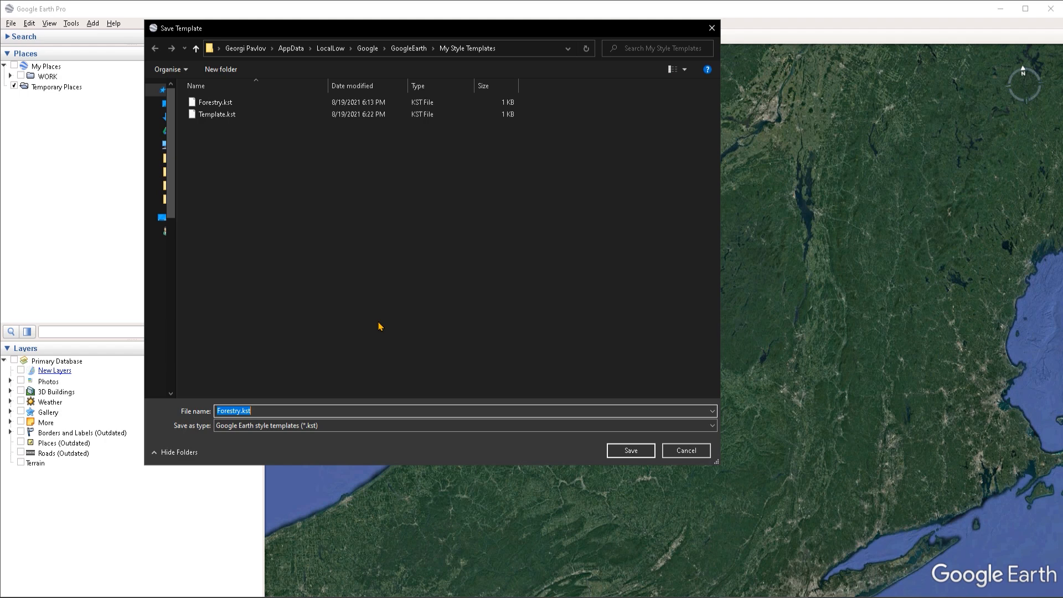
pyautogui.write('Lines')
pyautogui.click(622, 451)
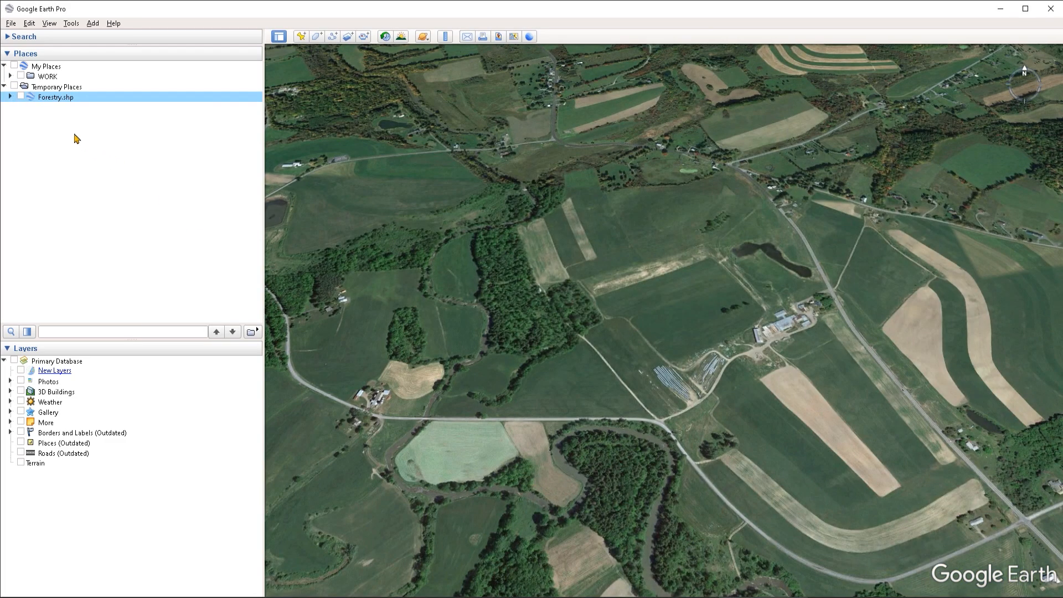
# Step: Show the imported Forestry.shp layer on the map and expand its Forestry folder to browse the individual features
pyautogui.click(21, 97)
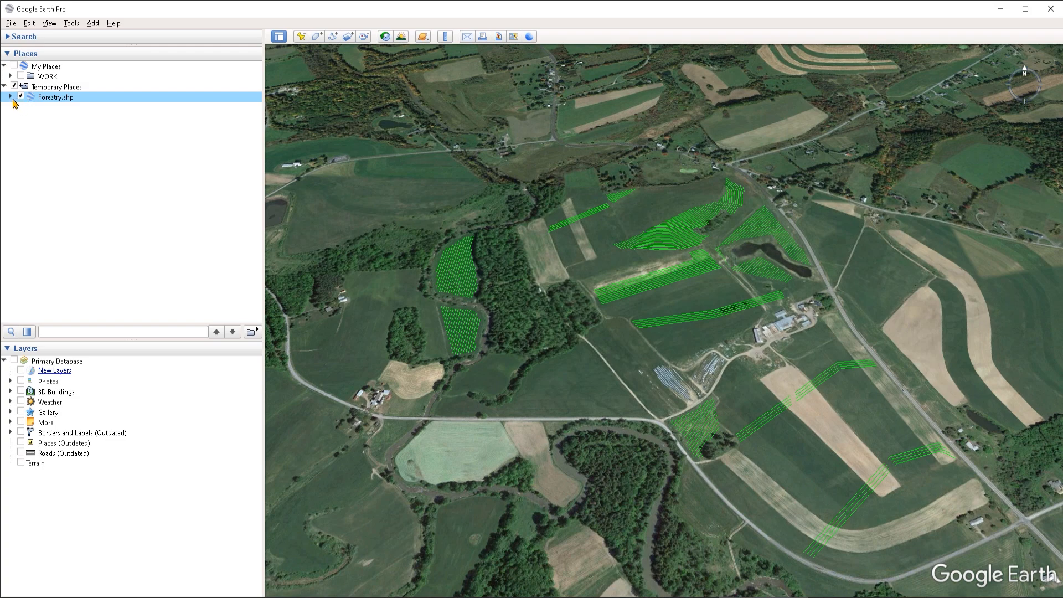
pyautogui.click(10, 97)
pyautogui.click(17, 107)
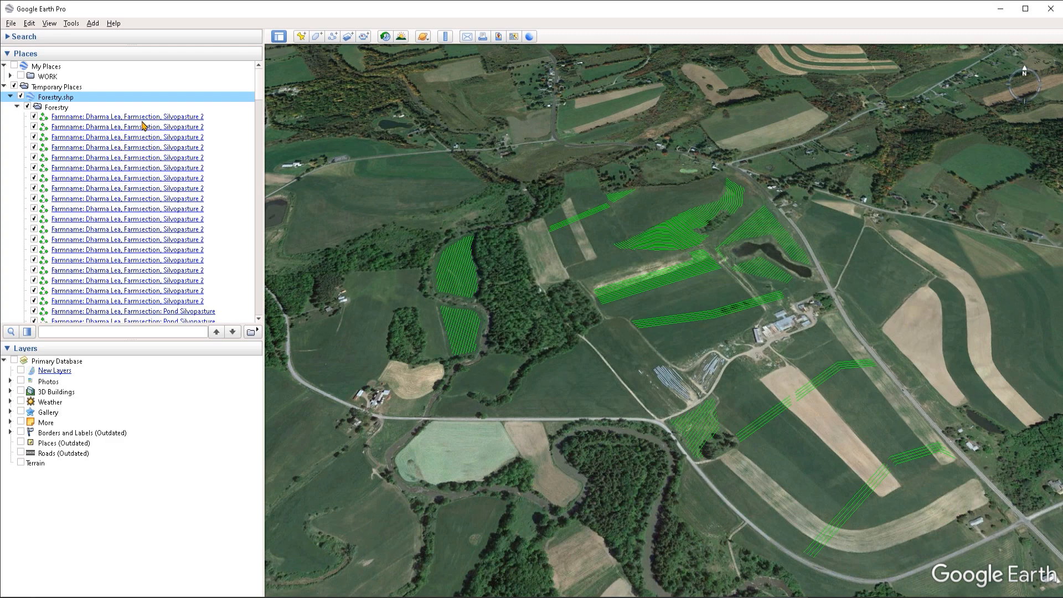
pyautogui.scroll(-10, 114, 224)
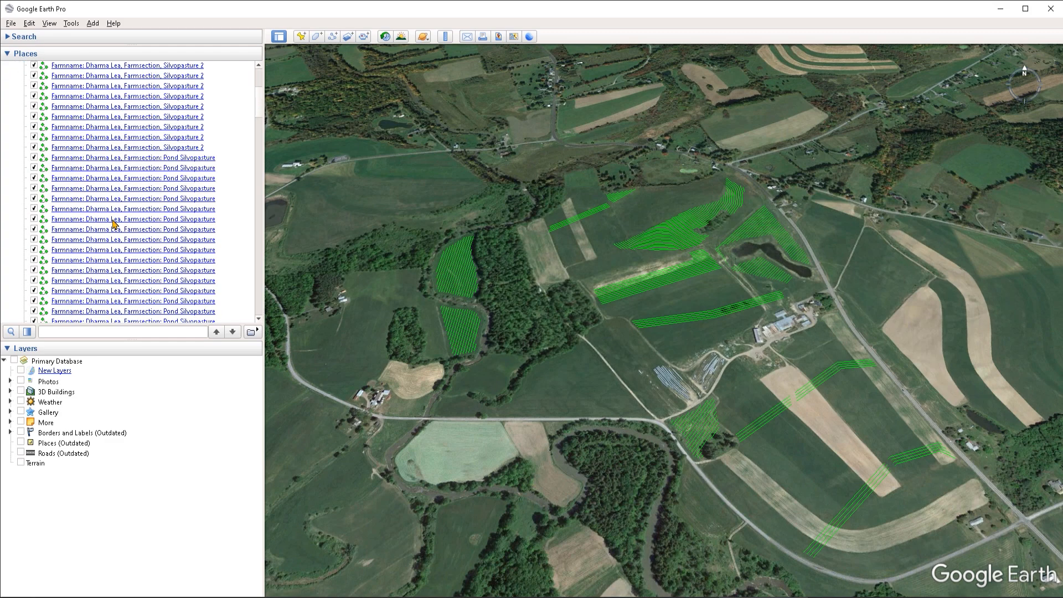
pyautogui.scroll(-5, 114, 224)
pyautogui.moveTo(256, 121); pyautogui.dragTo(58, 174)
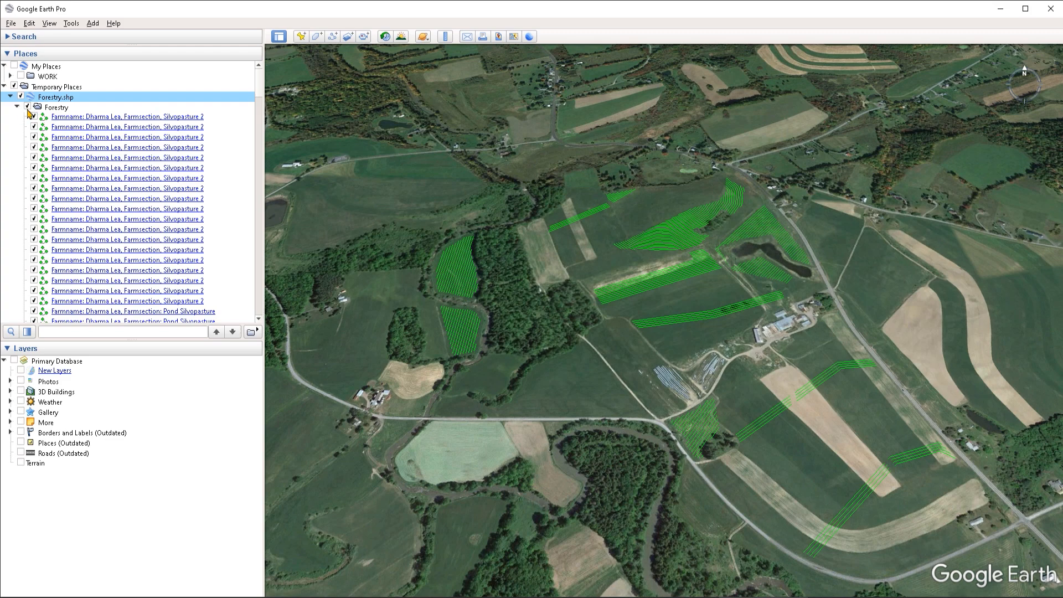
# Step: Delete the styled Forestry.shp layer and all its contents from Temporary Places
pyautogui.rightClick(64, 100)
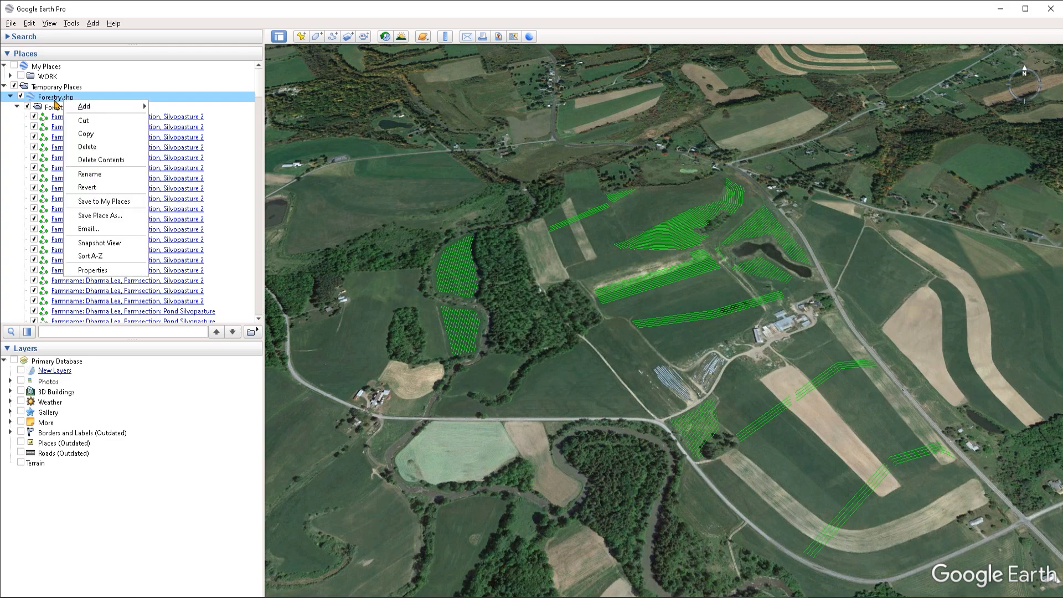
pyautogui.click(87, 147)
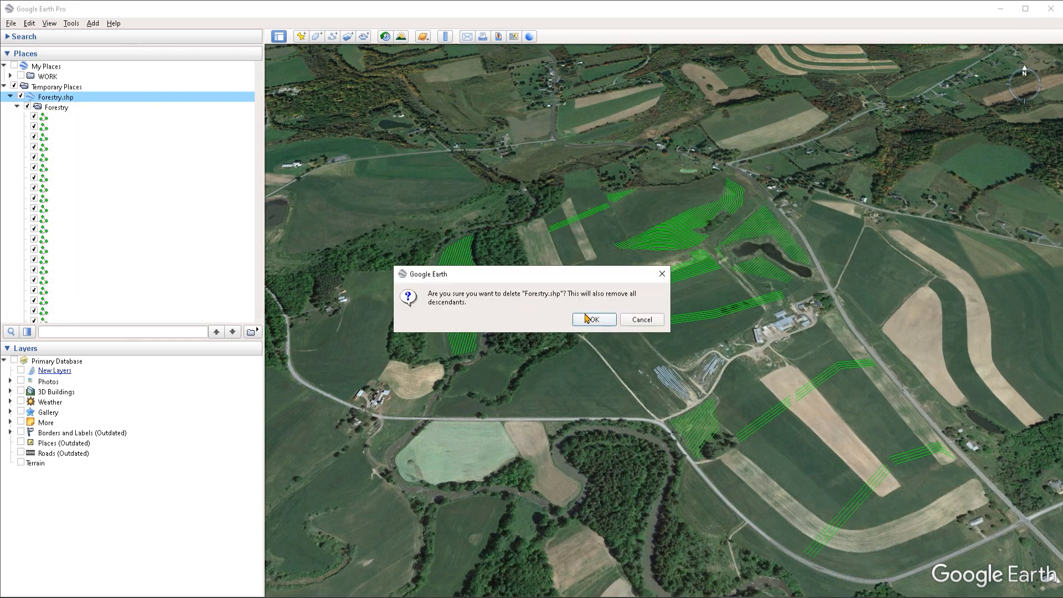
pyautogui.click(592, 320)
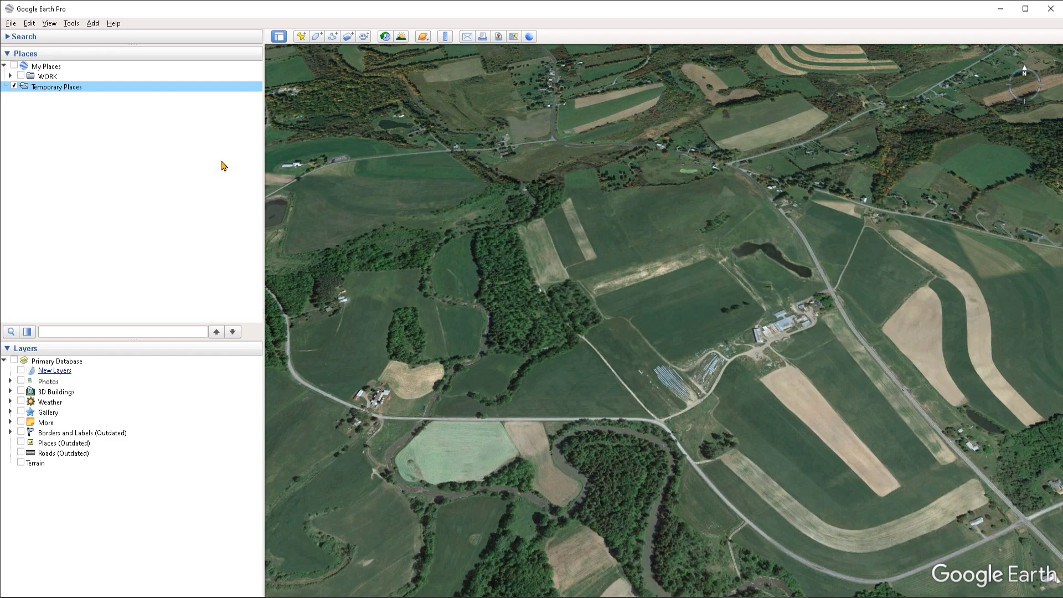
# Step: Switch to File Explorer and examine Forestry.shp and its companion .shx, .prj, .dbf and .cpg files in the Shapefile folder
pyautogui.click(11, 23)
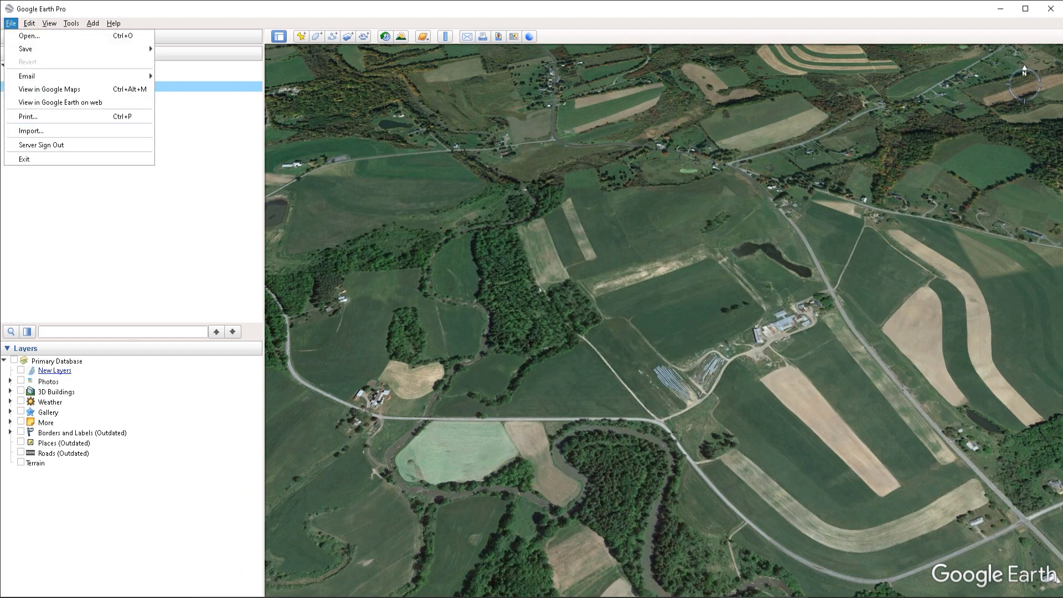
pyautogui.click(226, 597)
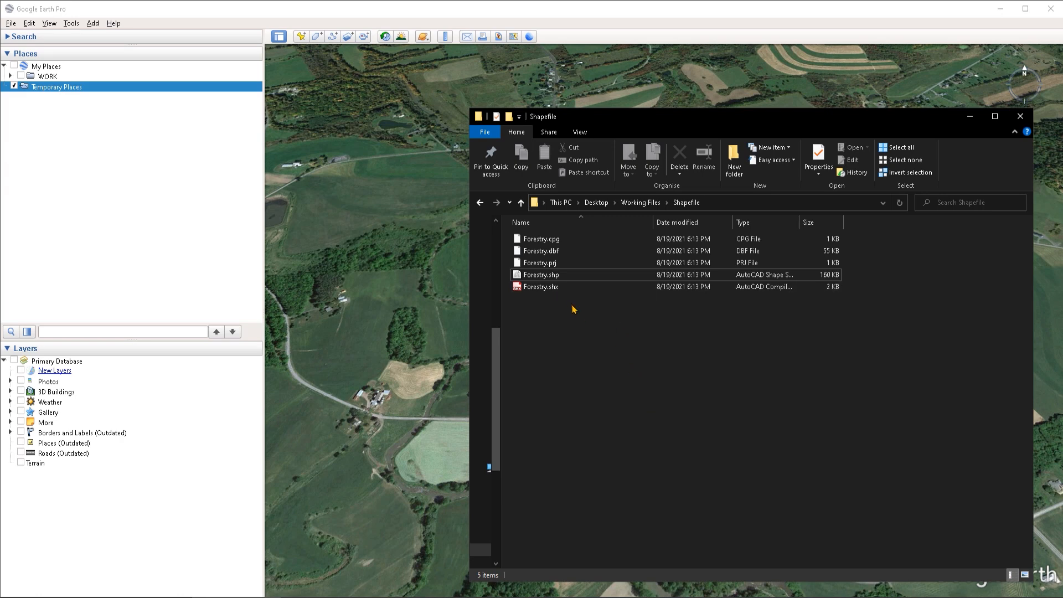
pyautogui.click(545, 280)
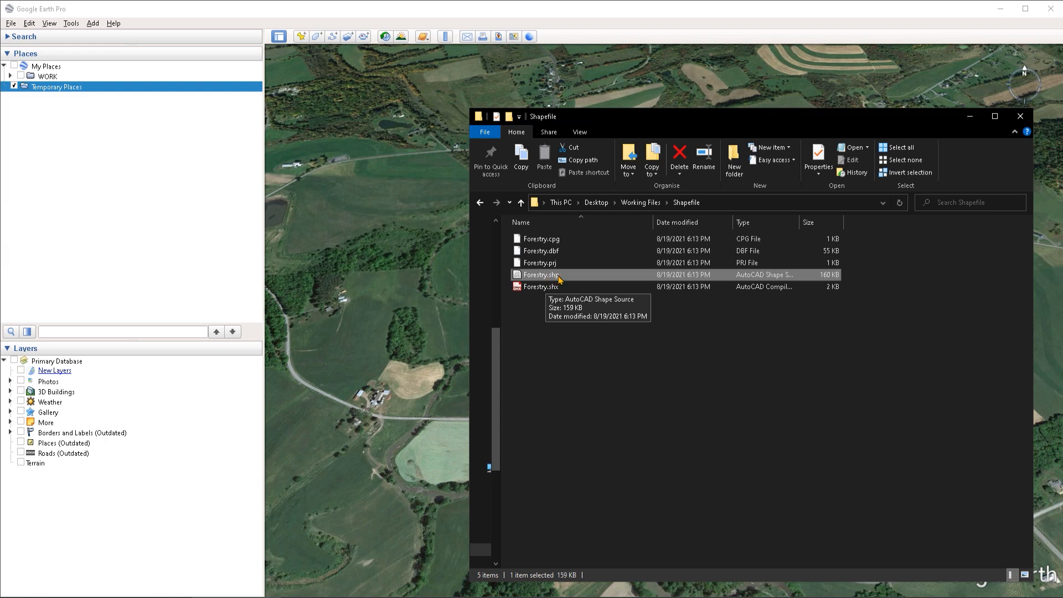
pyautogui.click(547, 288)
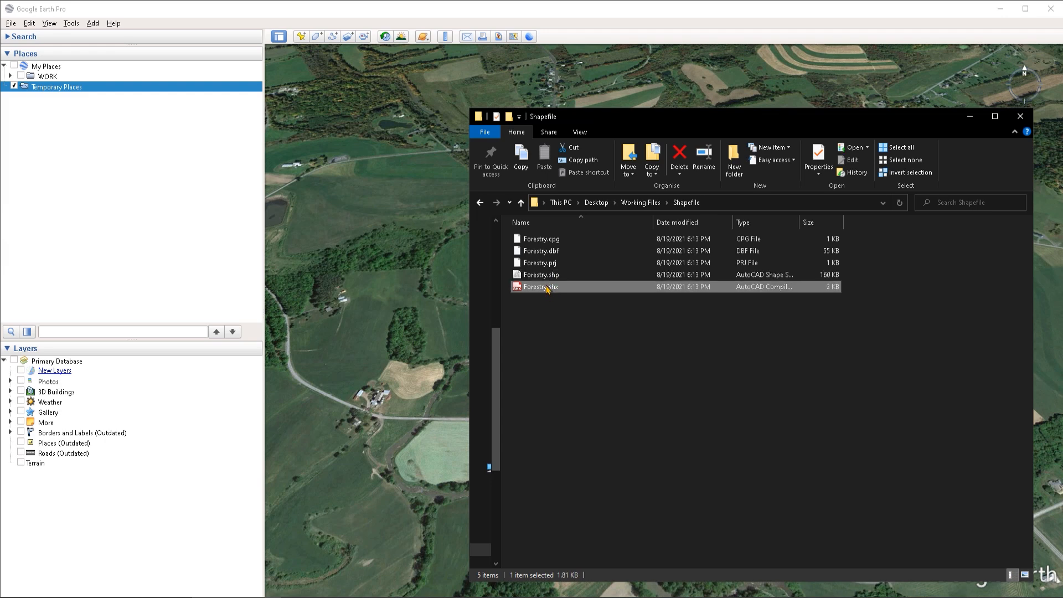
pyautogui.keyDown('ctrl'); pyautogui.click(547, 263); pyautogui.keyUp('ctrl')
pyautogui.keyDown('ctrl'); pyautogui.click(553, 242); pyautogui.keyUp('ctrl')
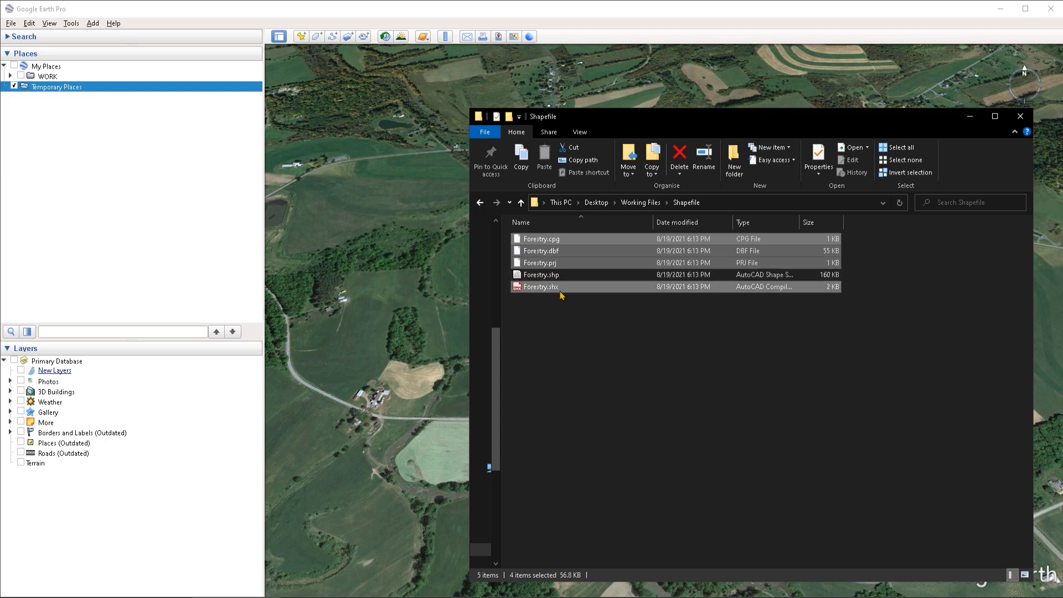
pyautogui.click(608, 331)
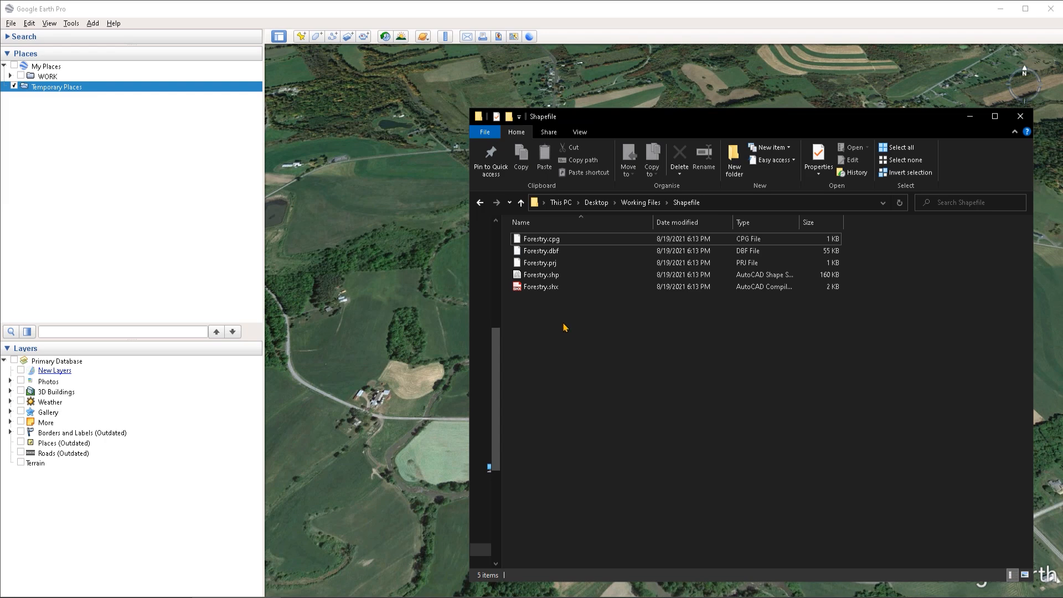
# Step: Import Forestry.shp from the Shapefile folder into Google Earth Pro without applying a style template
pyautogui.click(541, 279)
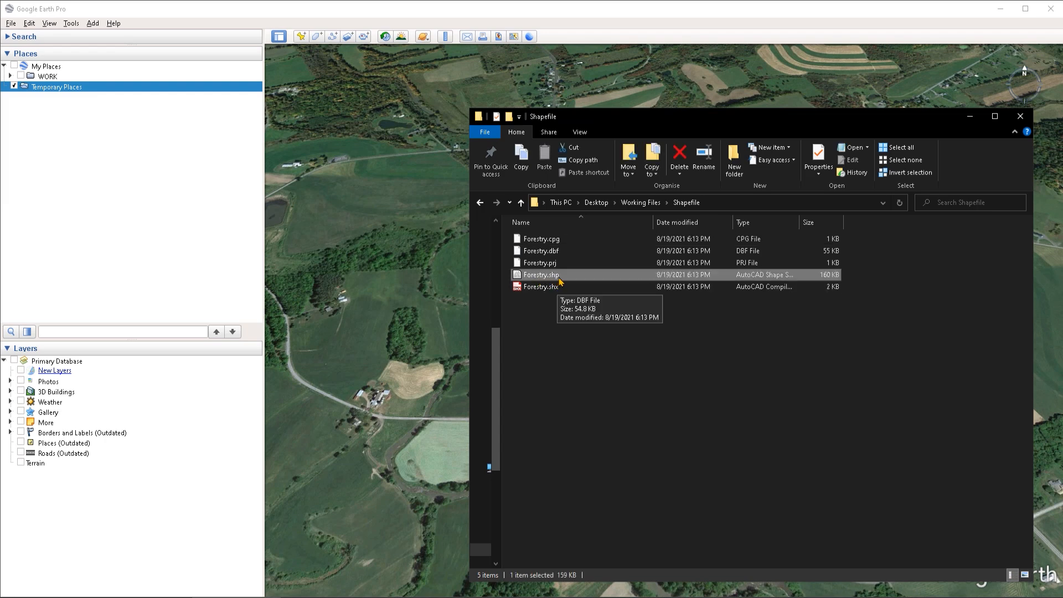
pyautogui.moveTo(560, 280); pyautogui.dragTo(421, 297)
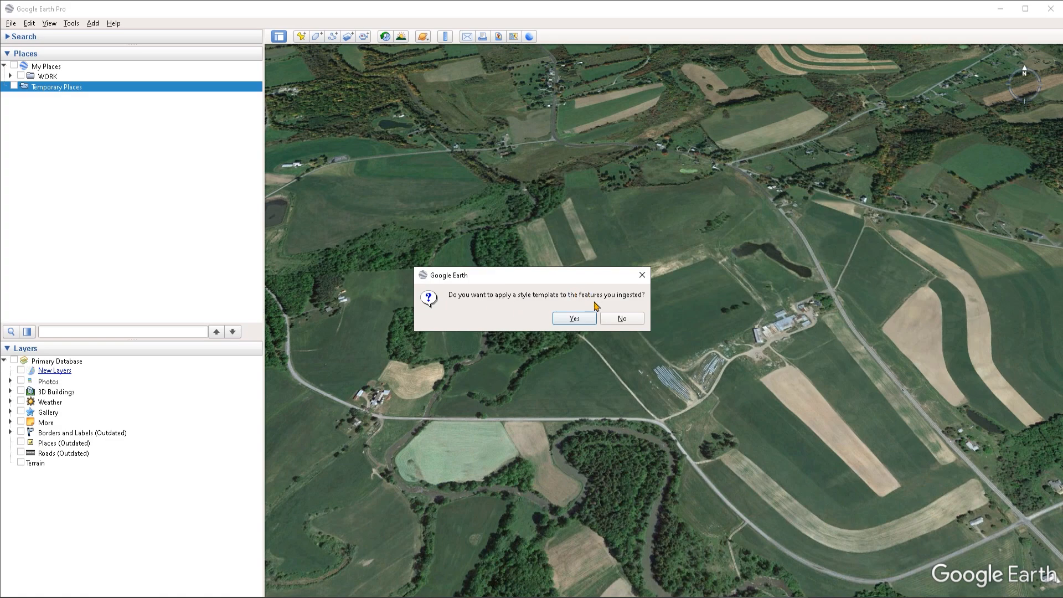
pyautogui.click(620, 320)
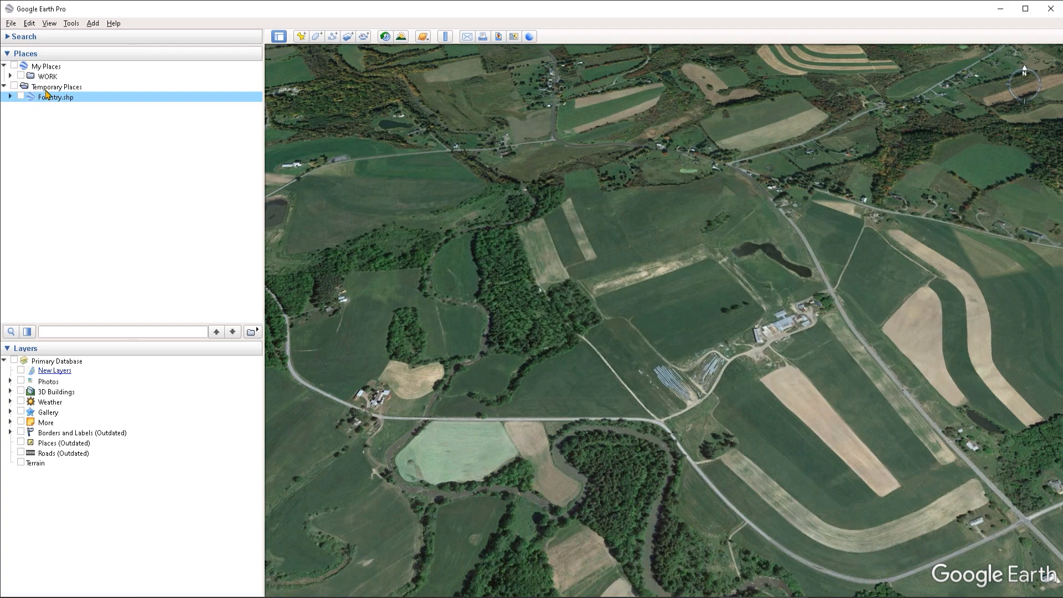
# Step: Turn on the unstyled Forestry.shp layer on the map and expand it to list its features
pyautogui.click(42, 88)
pyautogui.click(48, 98)
pyautogui.click(20, 97)
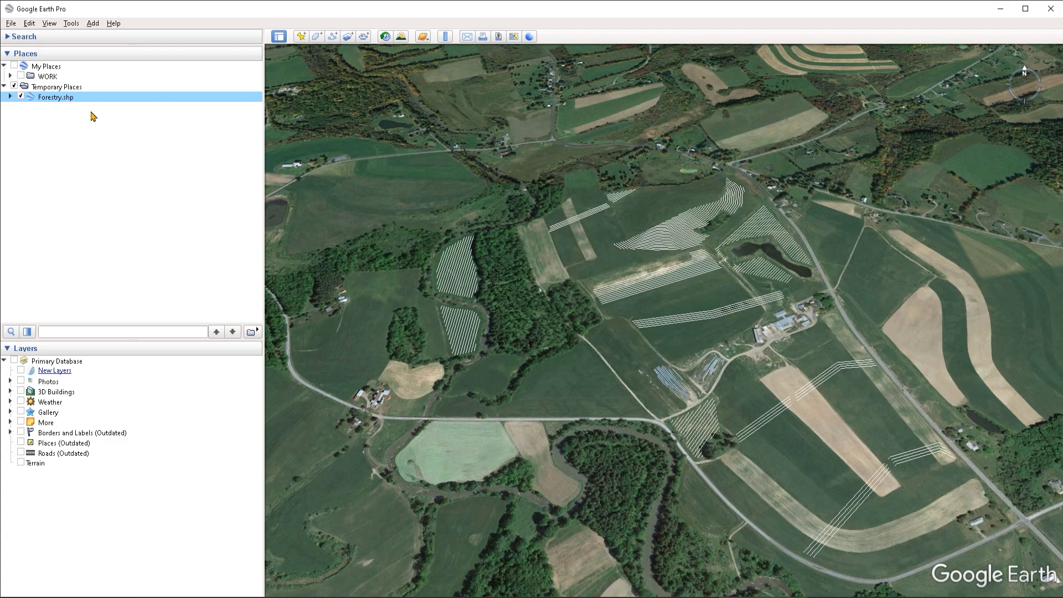
pyautogui.click(10, 97)
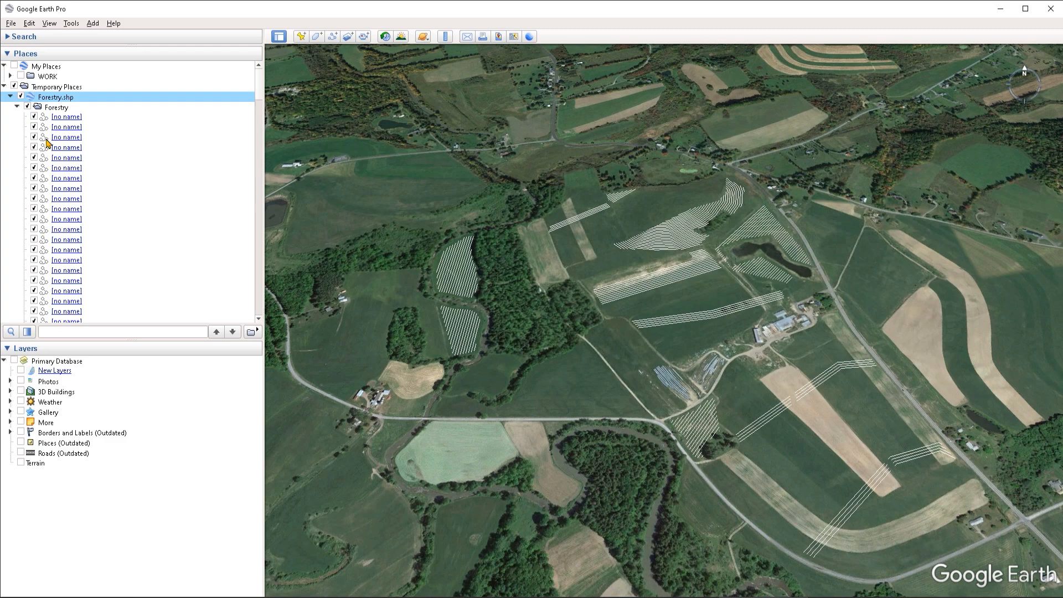
# Step: Open the information balloon of the first feature in the Forestry folder and examine its Name attribute against the feature list
pyautogui.click(66, 117)
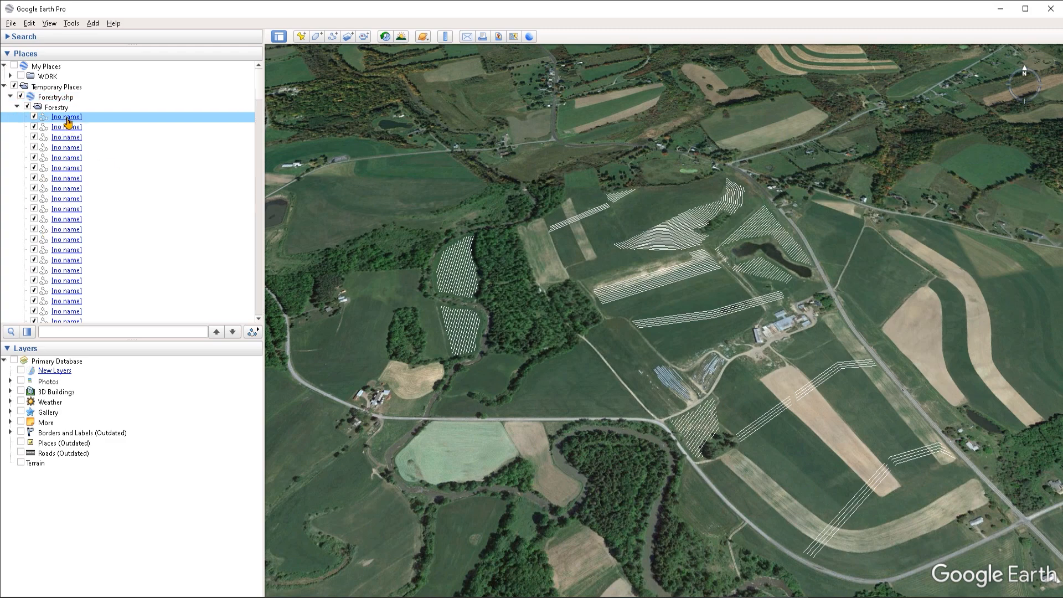
pyautogui.doubleClick(67, 123)
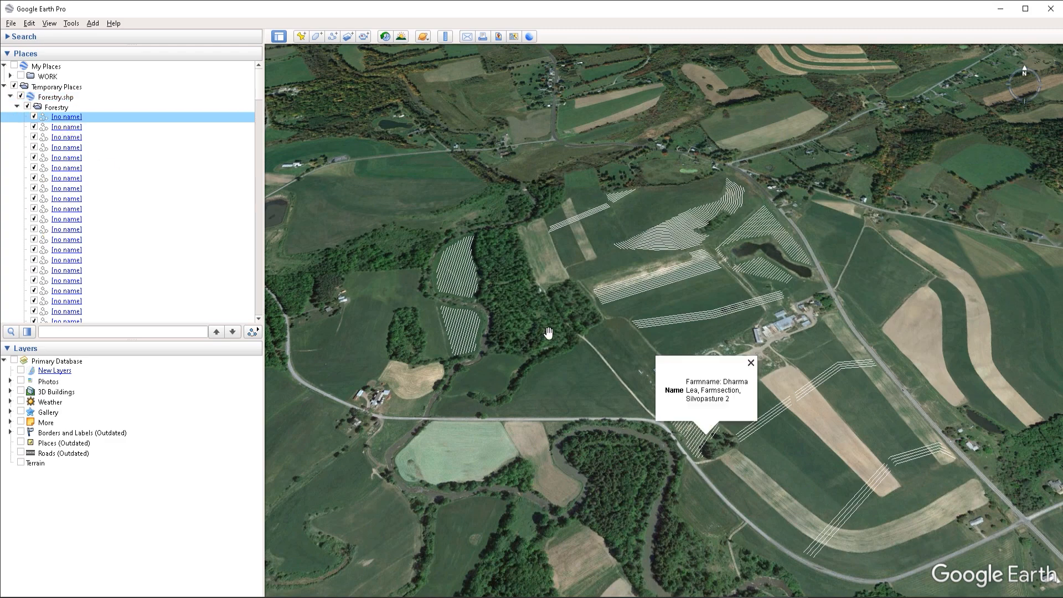
pyautogui.moveTo(665, 390); pyautogui.dragTo(731, 397)
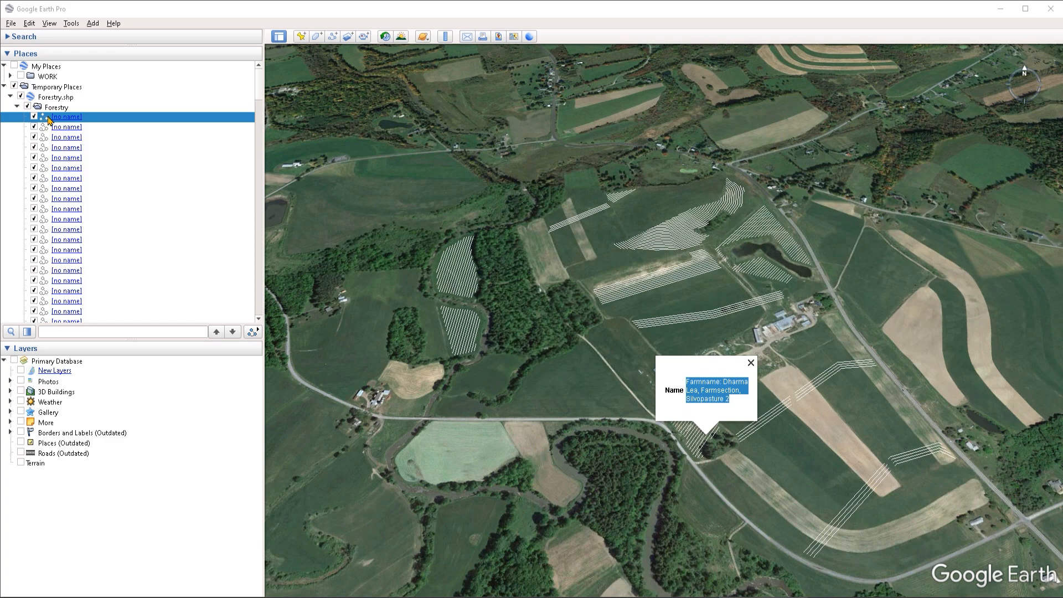
pyautogui.click(48, 210)
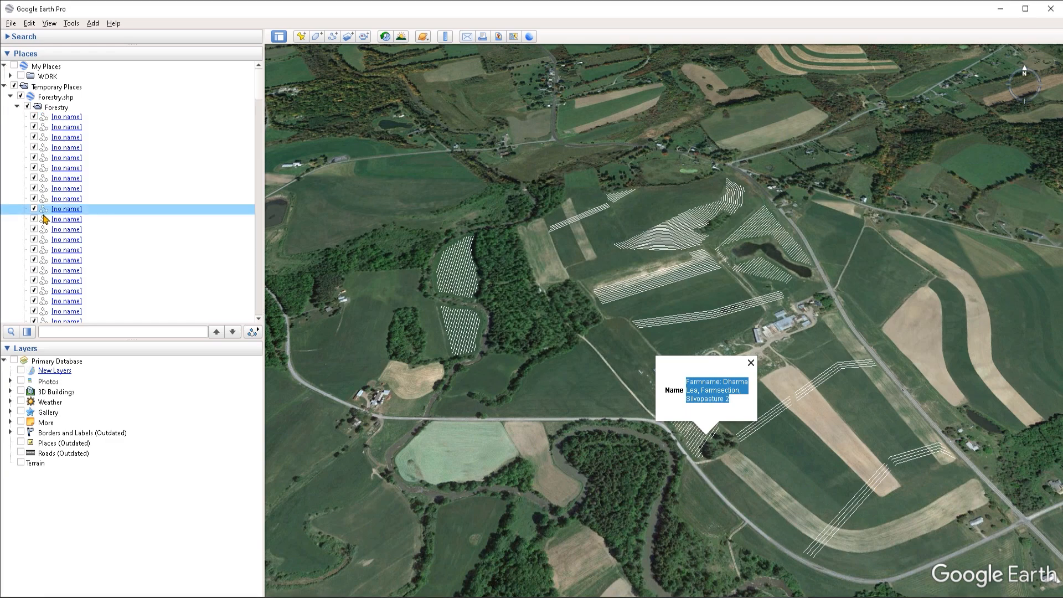
pyautogui.click(44, 117)
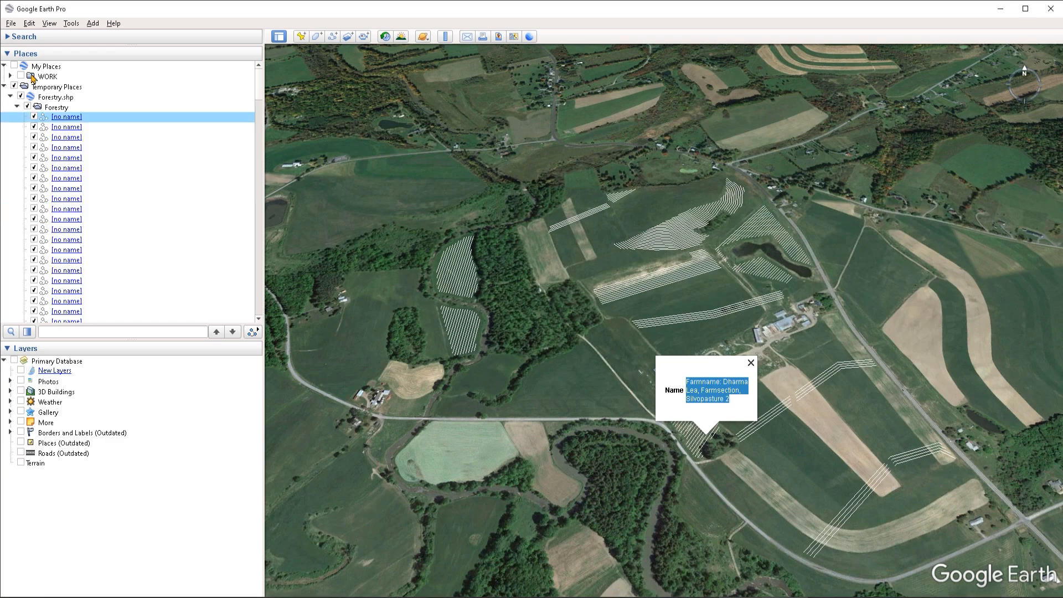